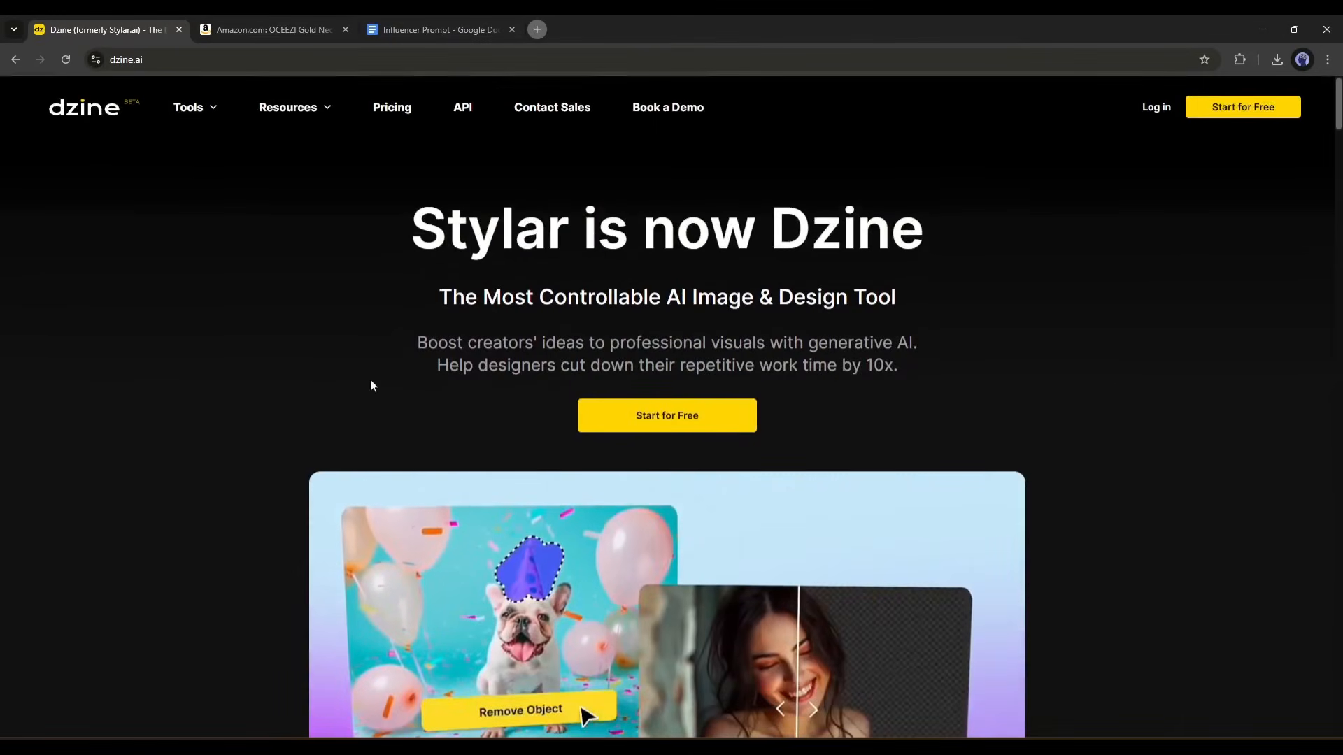
Enter the Dzine dashboard and open the Text-to-Image tool from the popular tools.
click(667, 419)
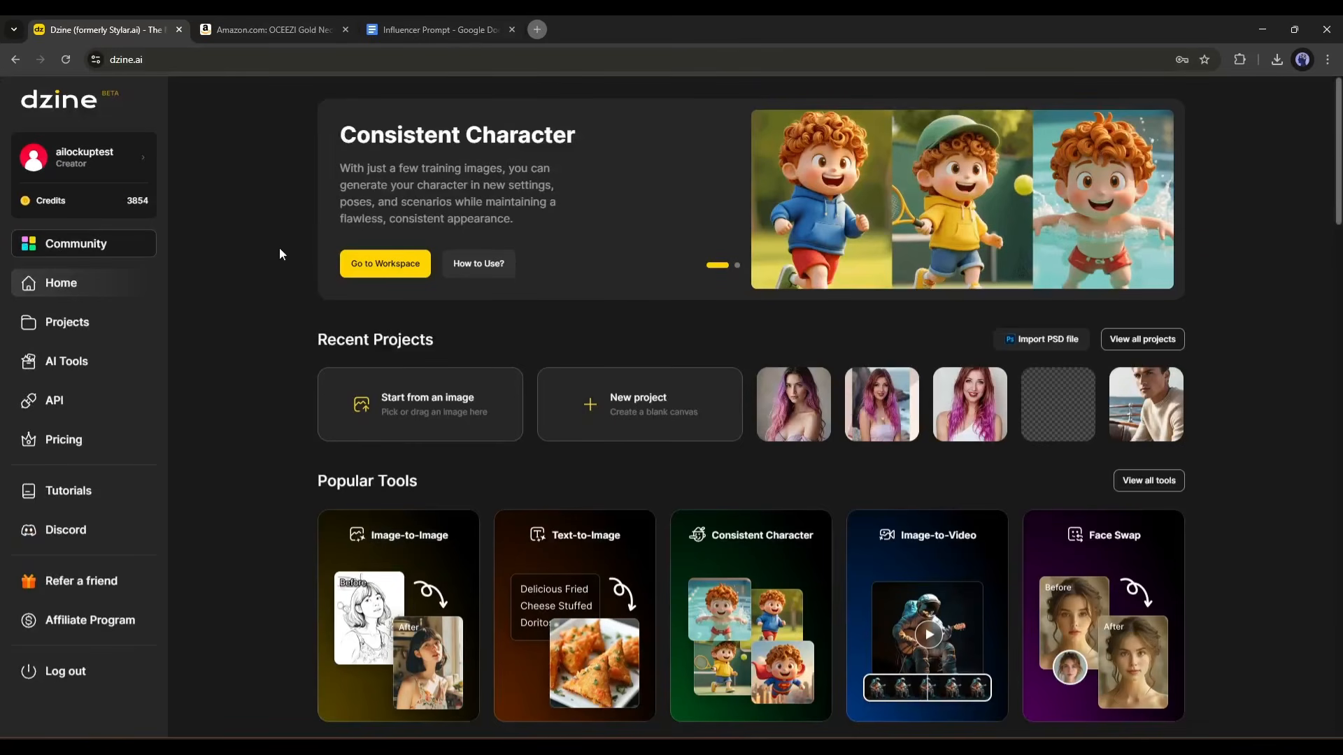
scroll(280, 252, down, 10)
scroll(278, 260, up, 2)
scroll(278, 260, down, 12)
scroll(278, 260, down, 8)
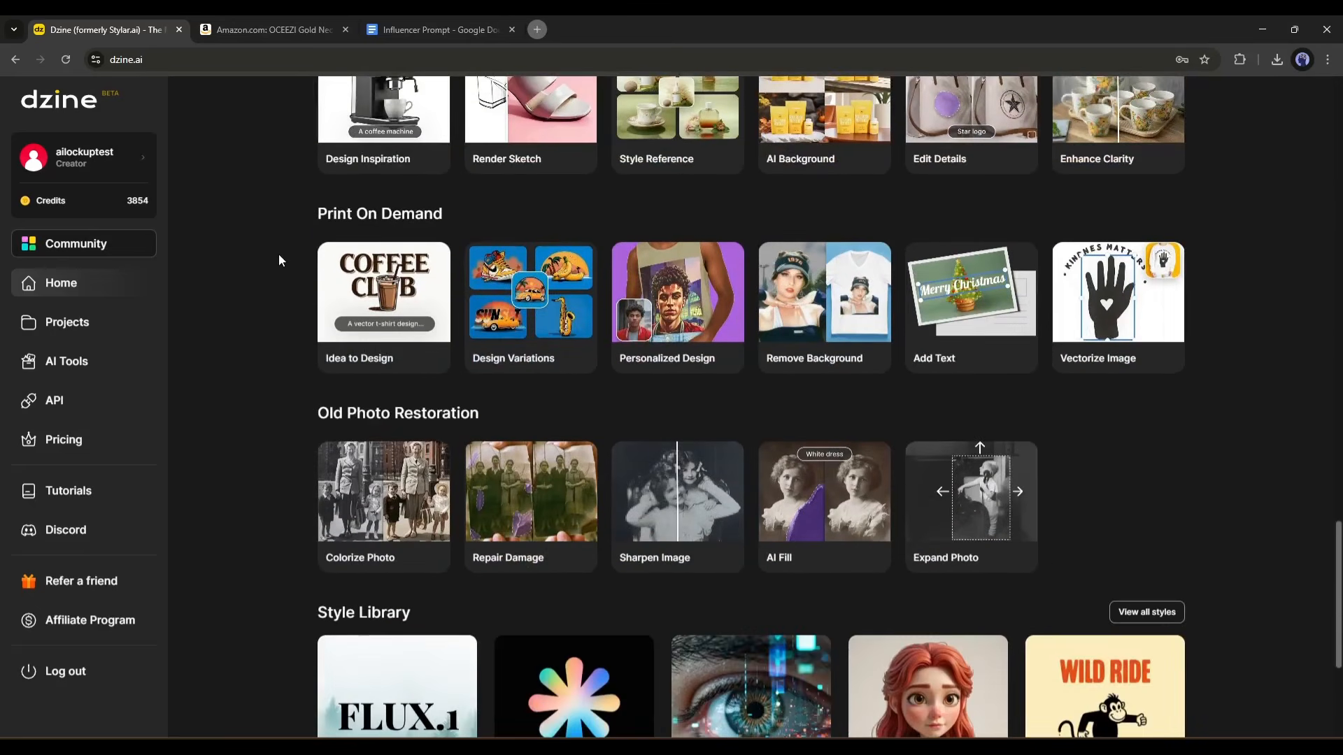
scroll(278, 260, down, 4)
scroll(278, 260, up, 14)
scroll(278, 260, up, 16)
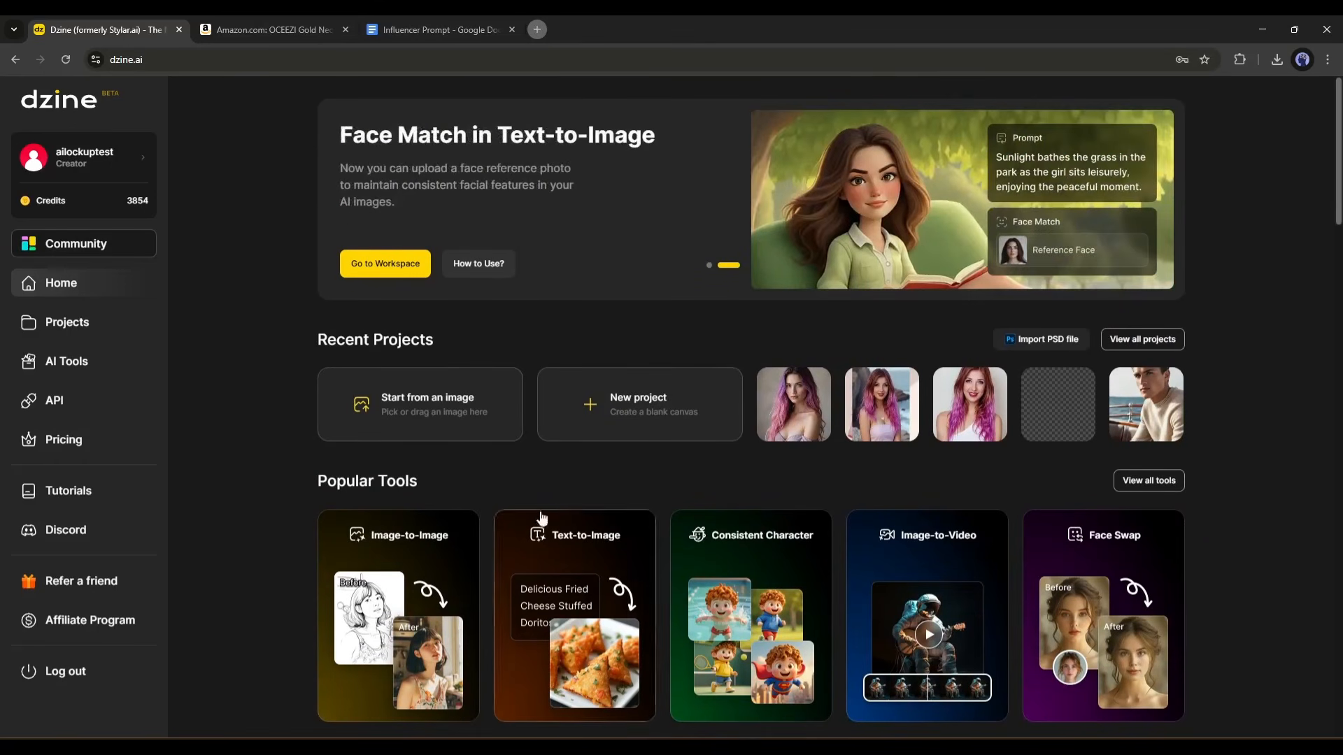
scroll(375, 355, down, 4)
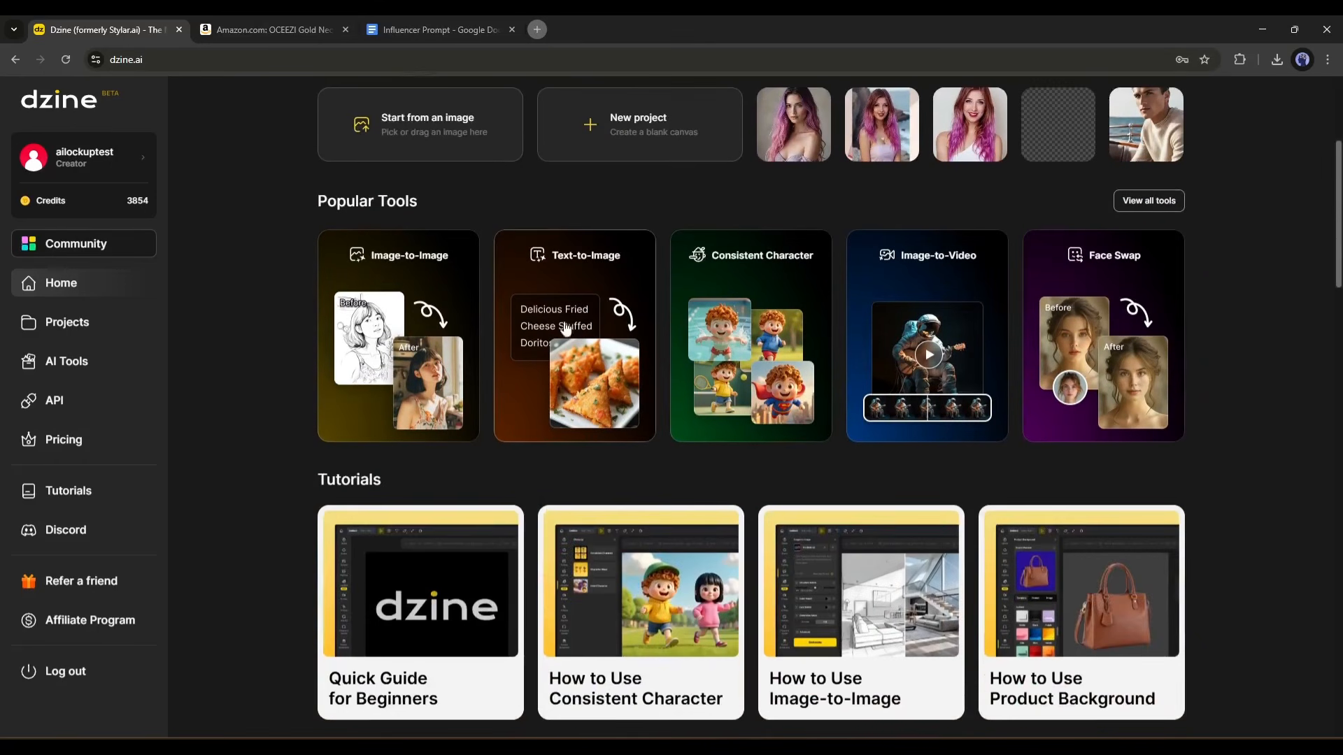
click(585, 299)
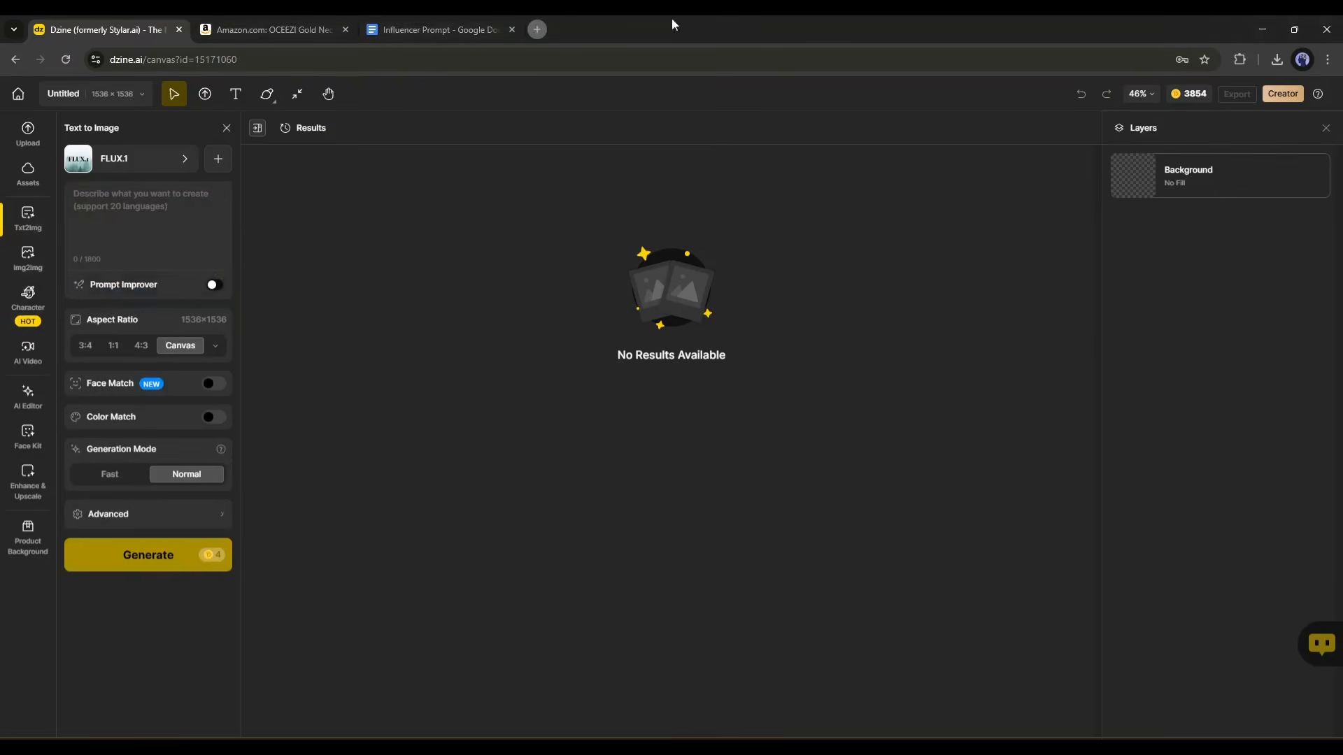
Browse the style library, view the Pro Style training form, and set the image style to Dzine Realistic v2.
click(121, 168)
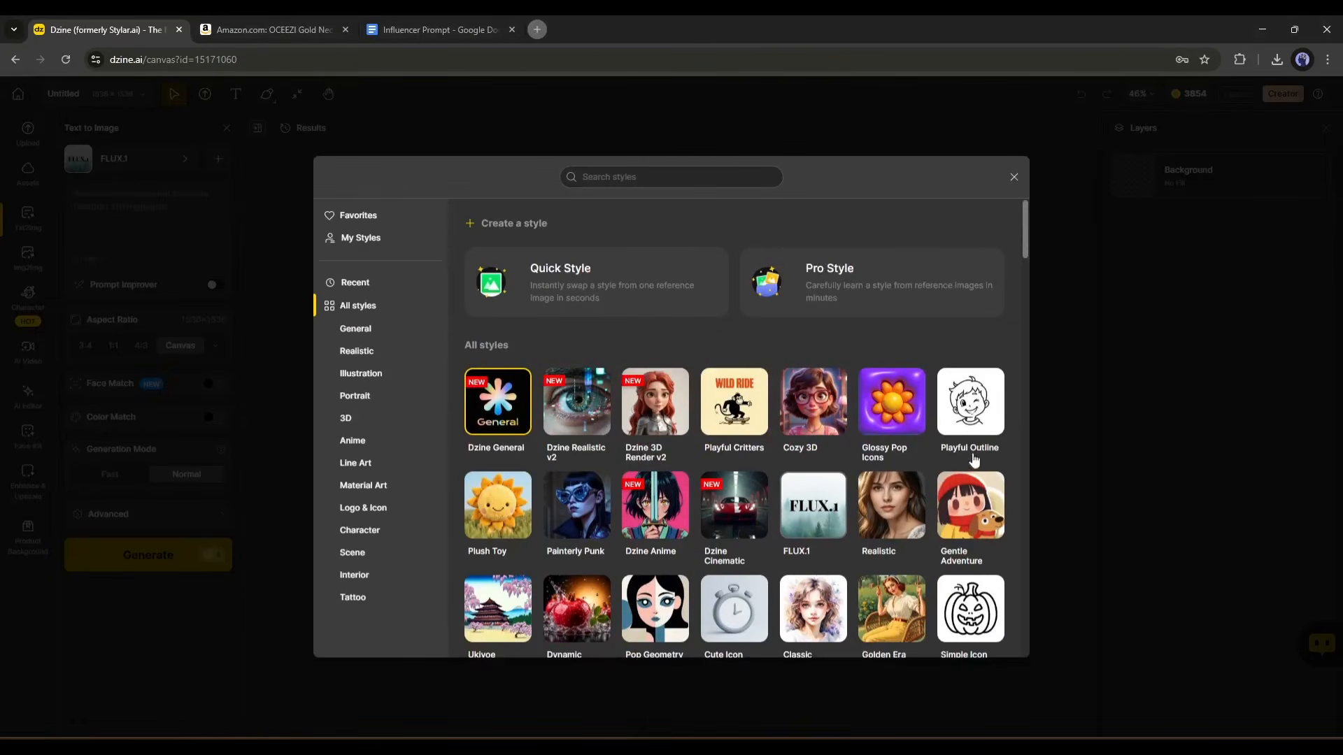
scroll(503, 535, down, 1)
scroll(877, 537, down, 2)
scroll(929, 548, down, 3)
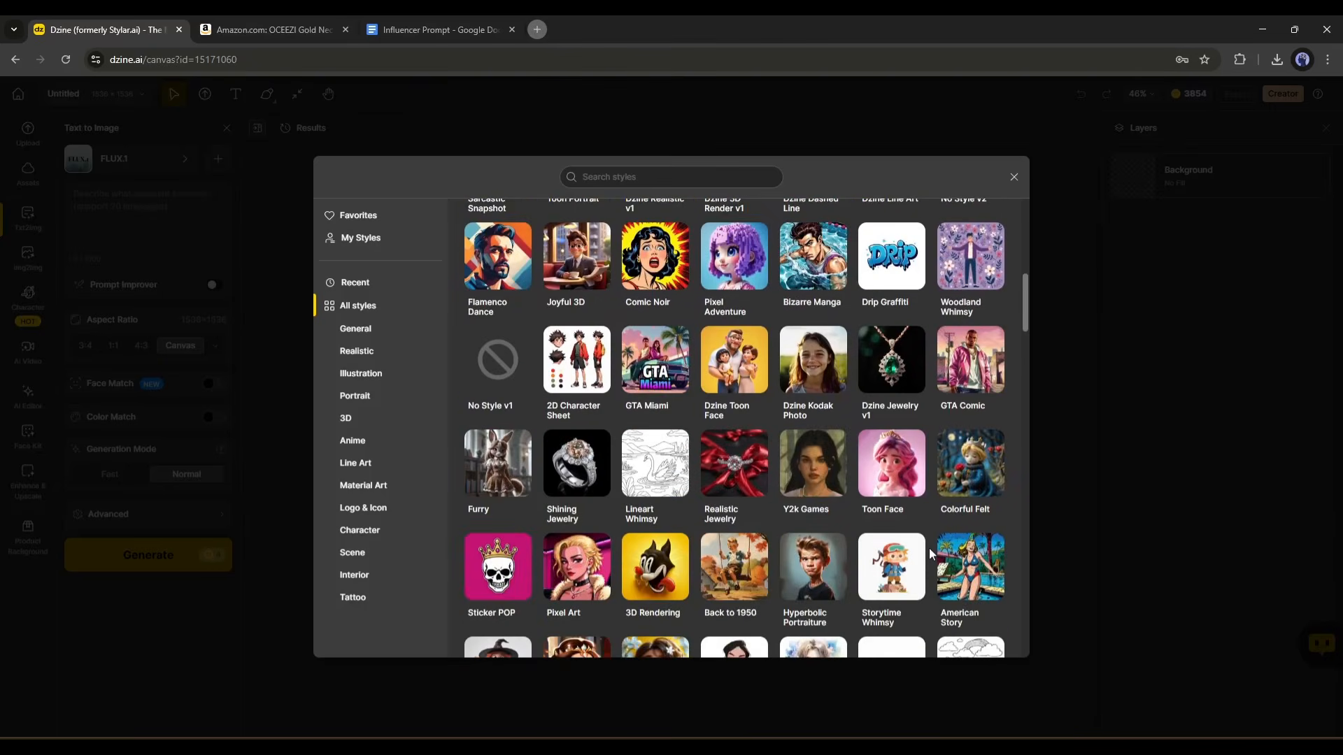
scroll(897, 589, up, 5)
scroll(933, 568, down, 8)
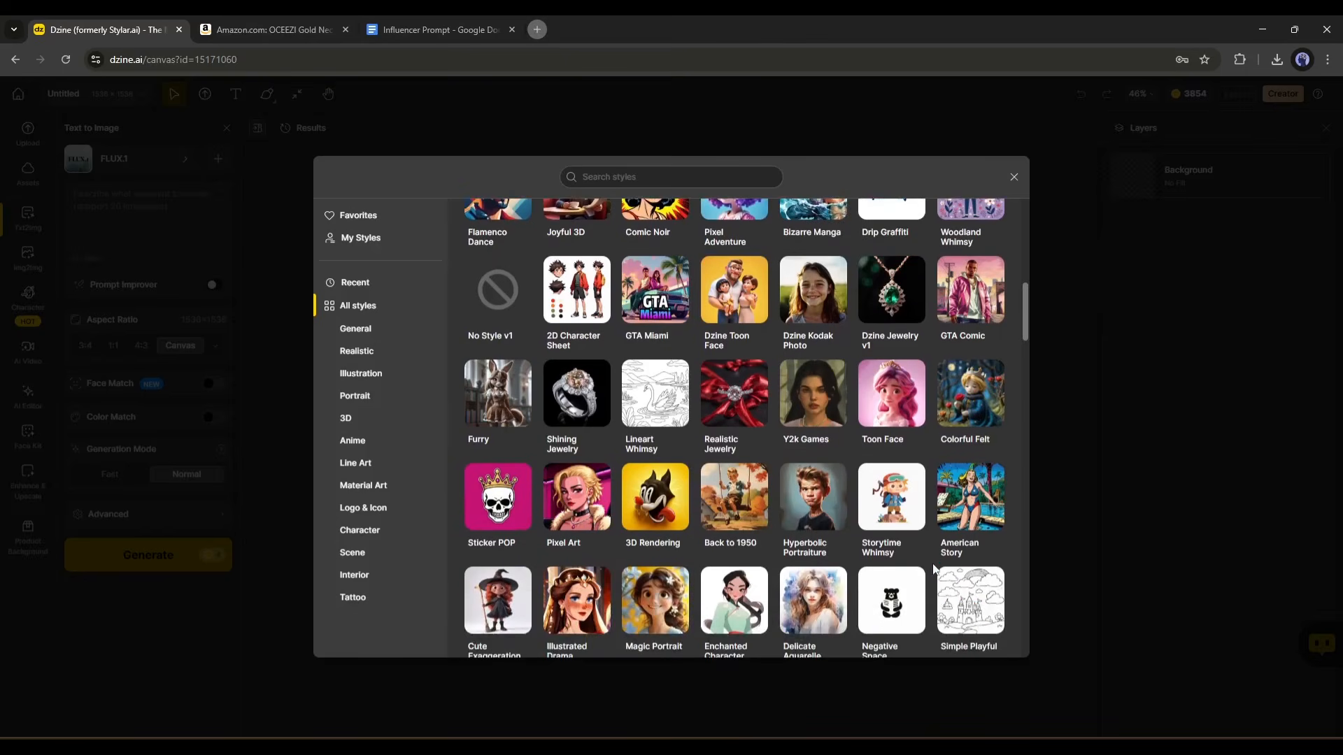
scroll(939, 596, up, 8)
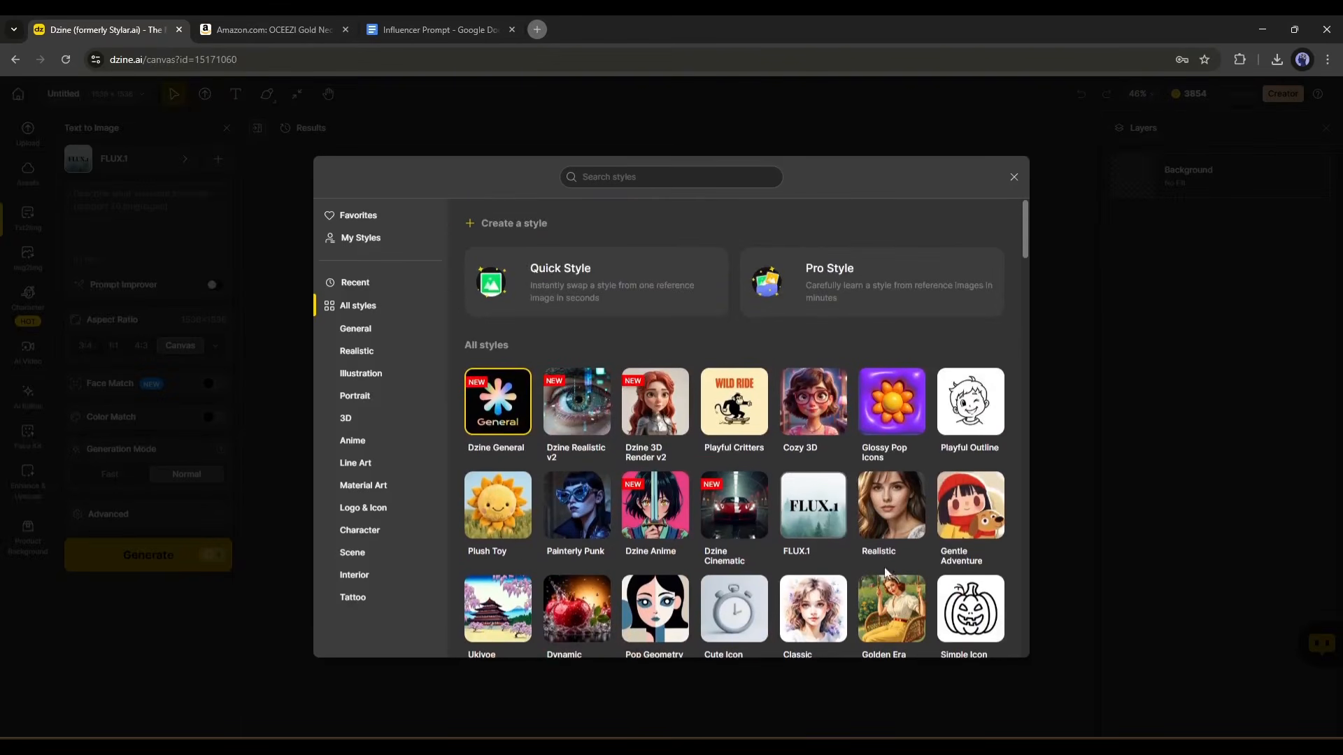
click(818, 302)
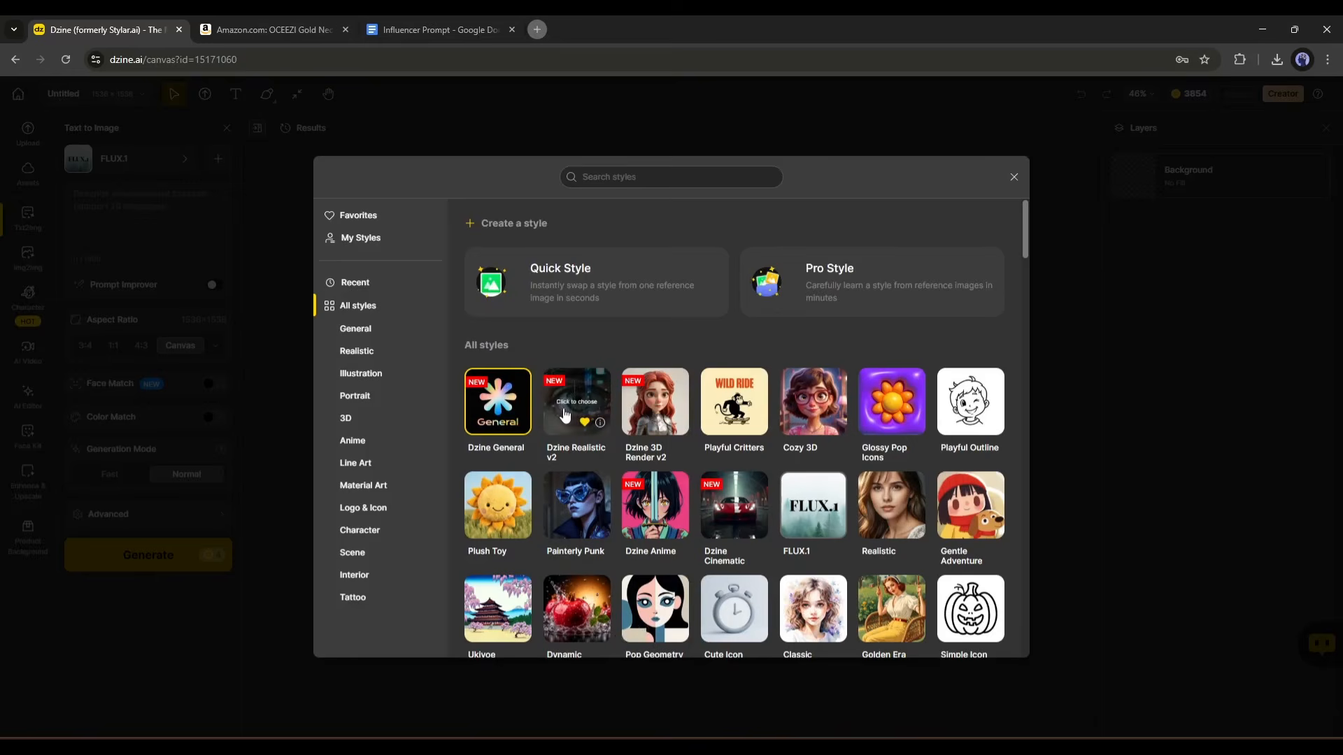
click(580, 414)
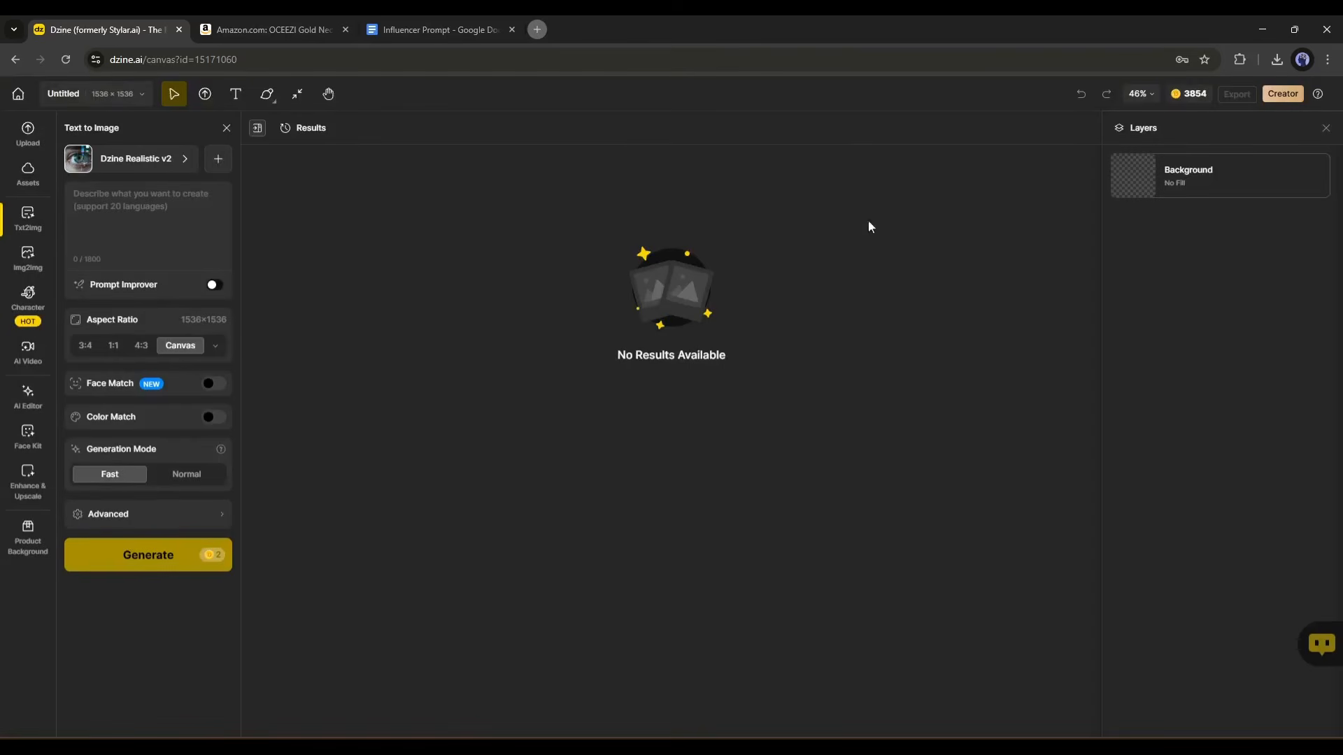
Paste the copied influencer portrait description into the image prompt and remove the blank lines at its end.
click(122, 201)
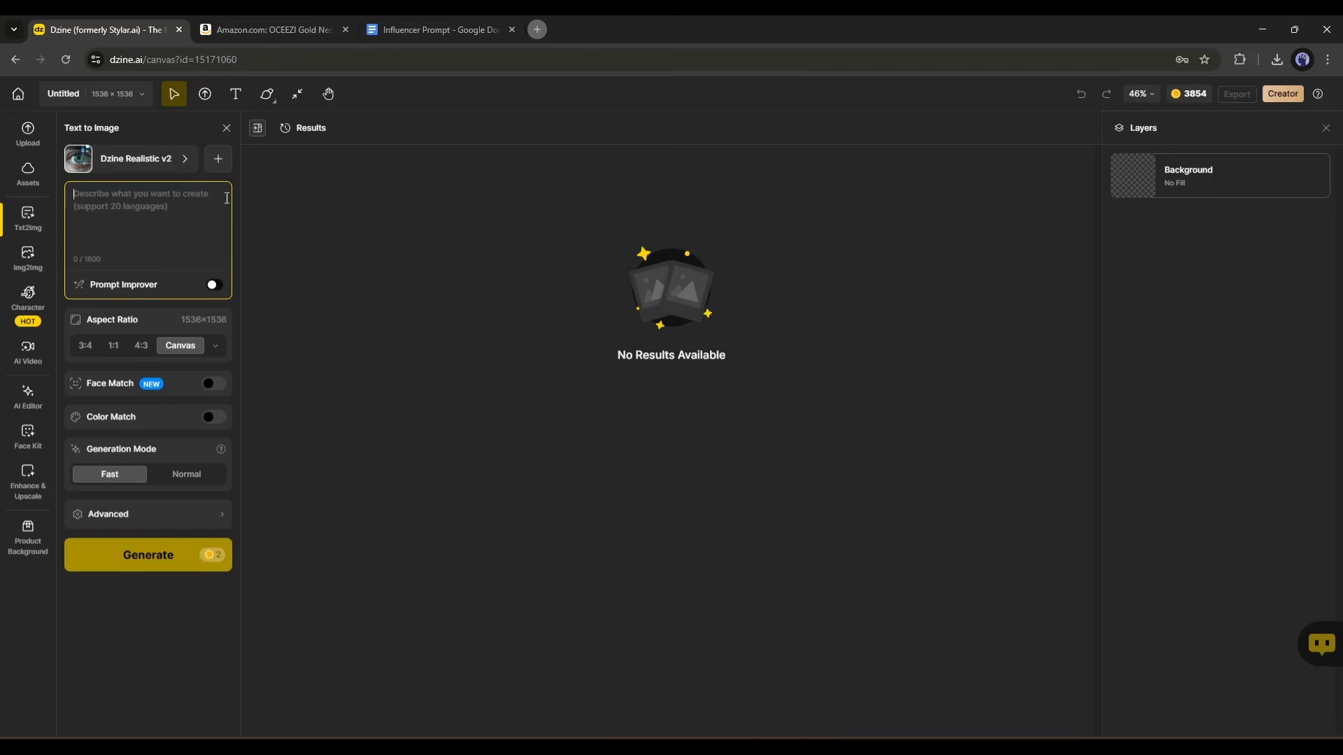
key(ctrl+v)
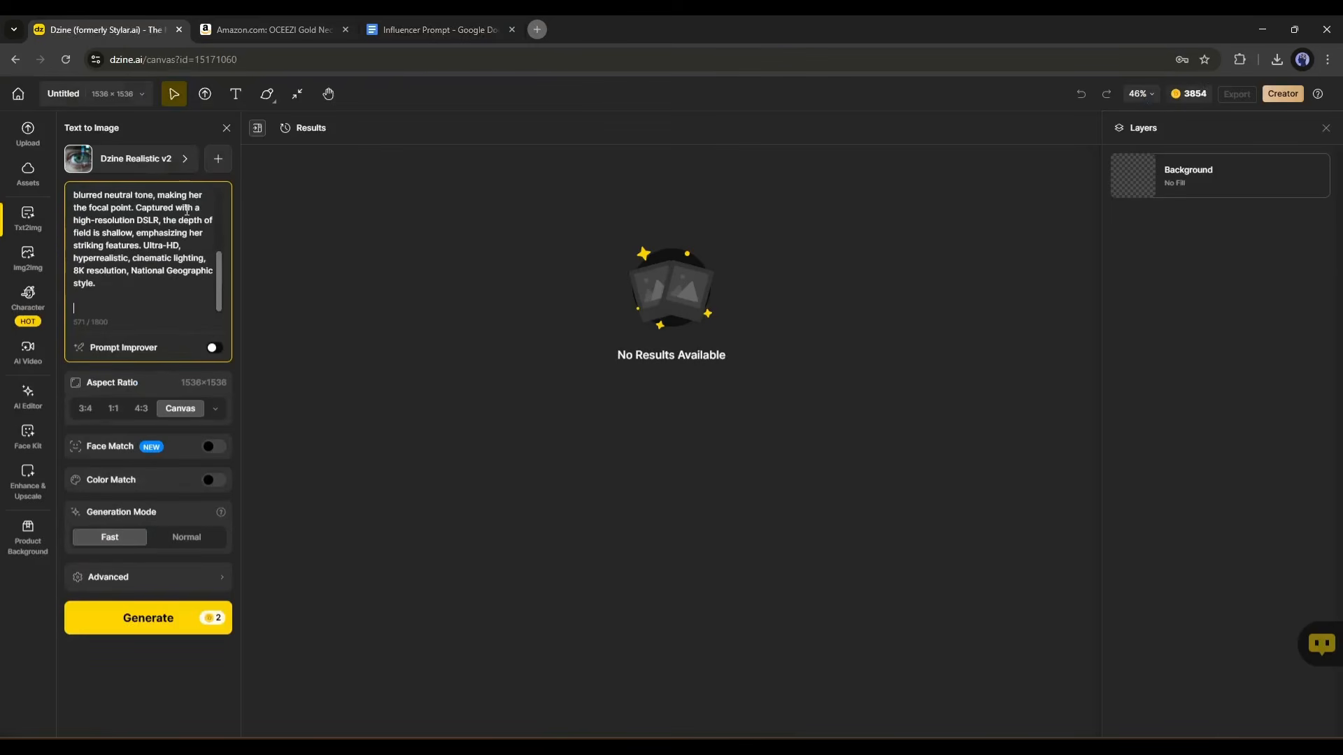
key(BackSpace)
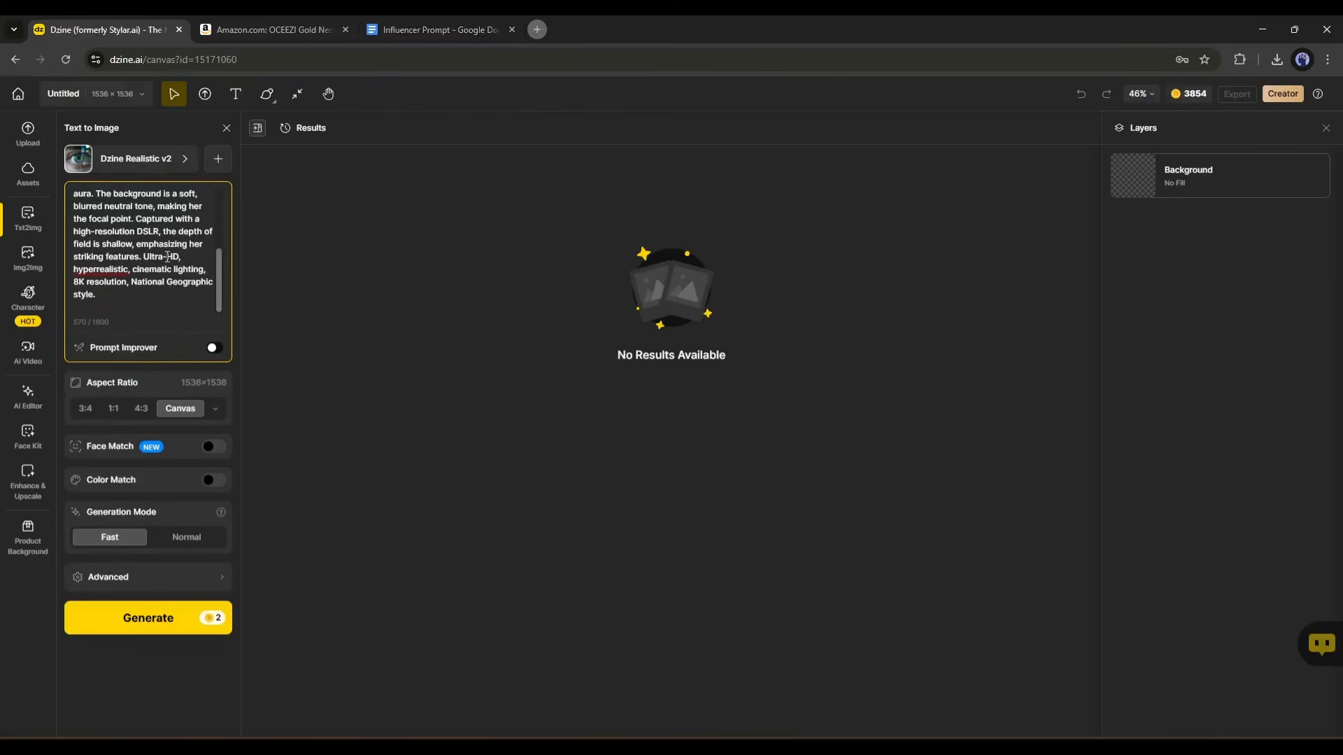
key(BackSpace)
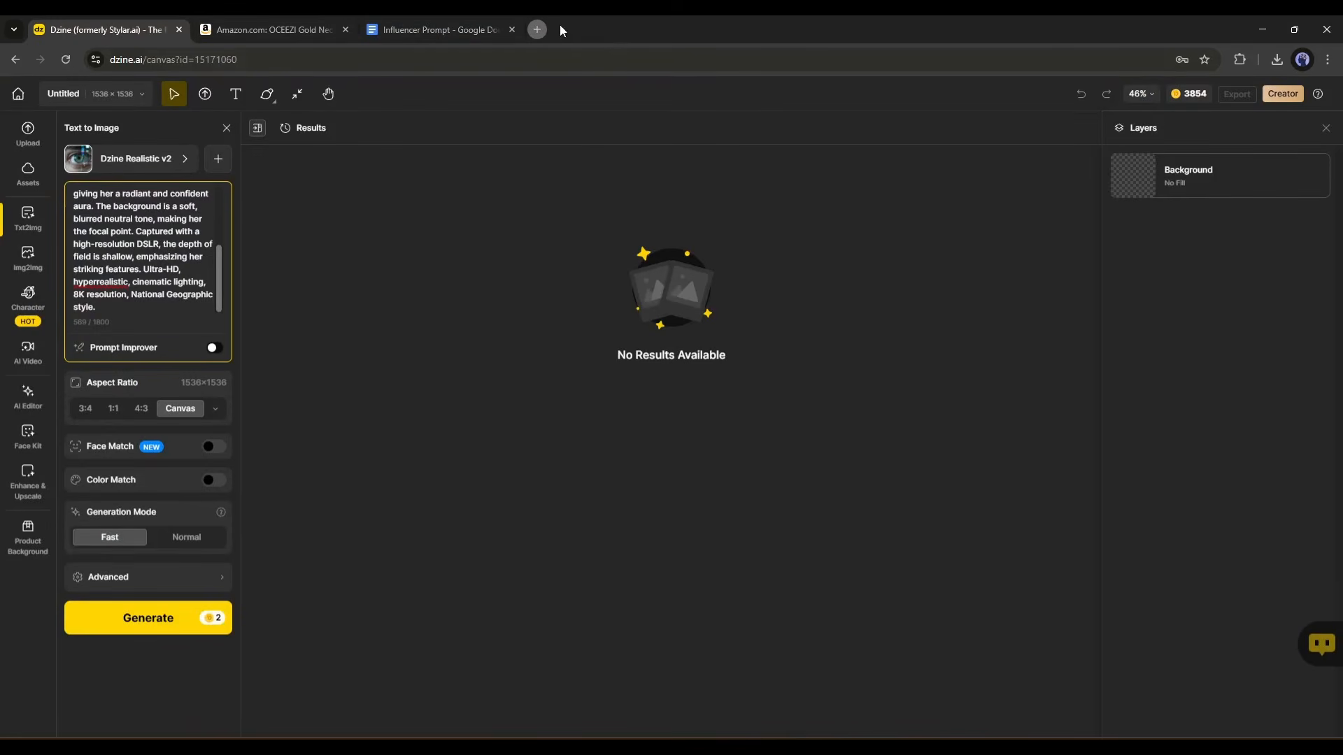
Switch to Discord in a new browser tab and view the full Influencer Prompt attachment in the AILockup server's prompt-guide channel.
click(539, 26)
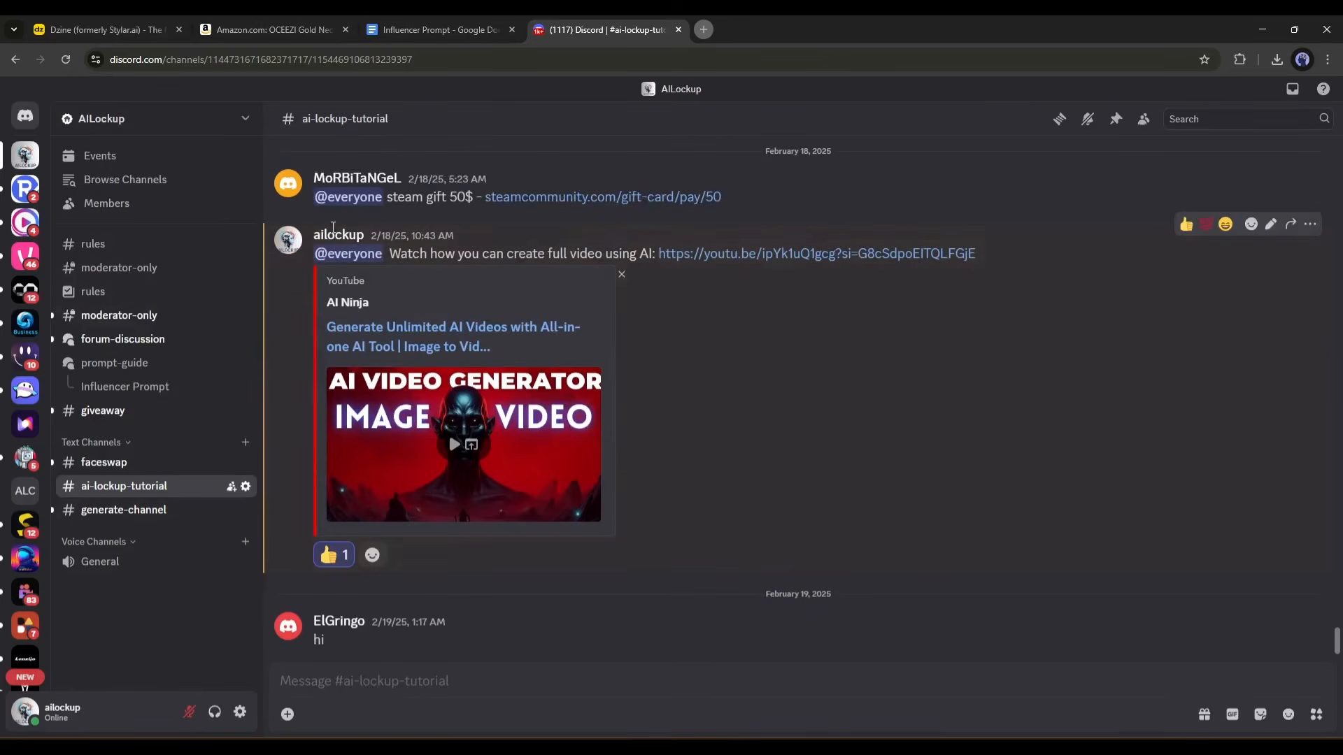
click(143, 362)
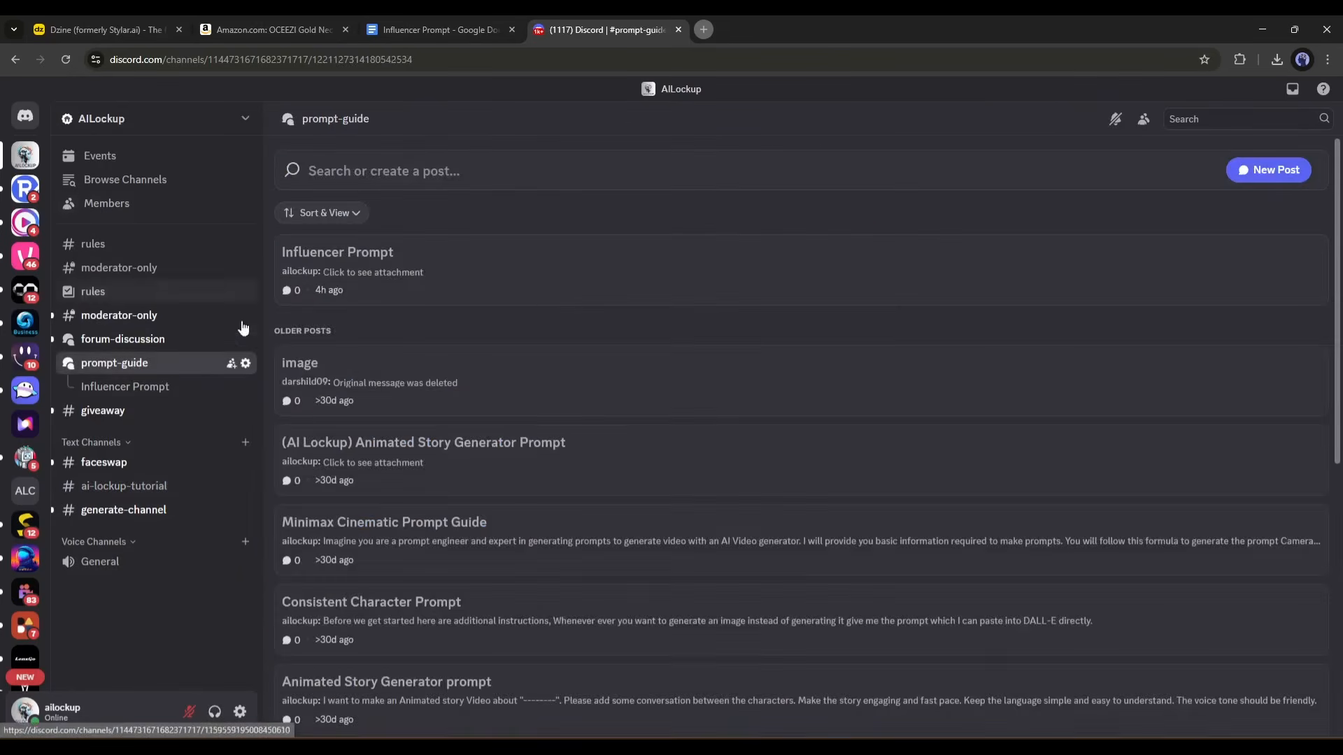
click(439, 258)
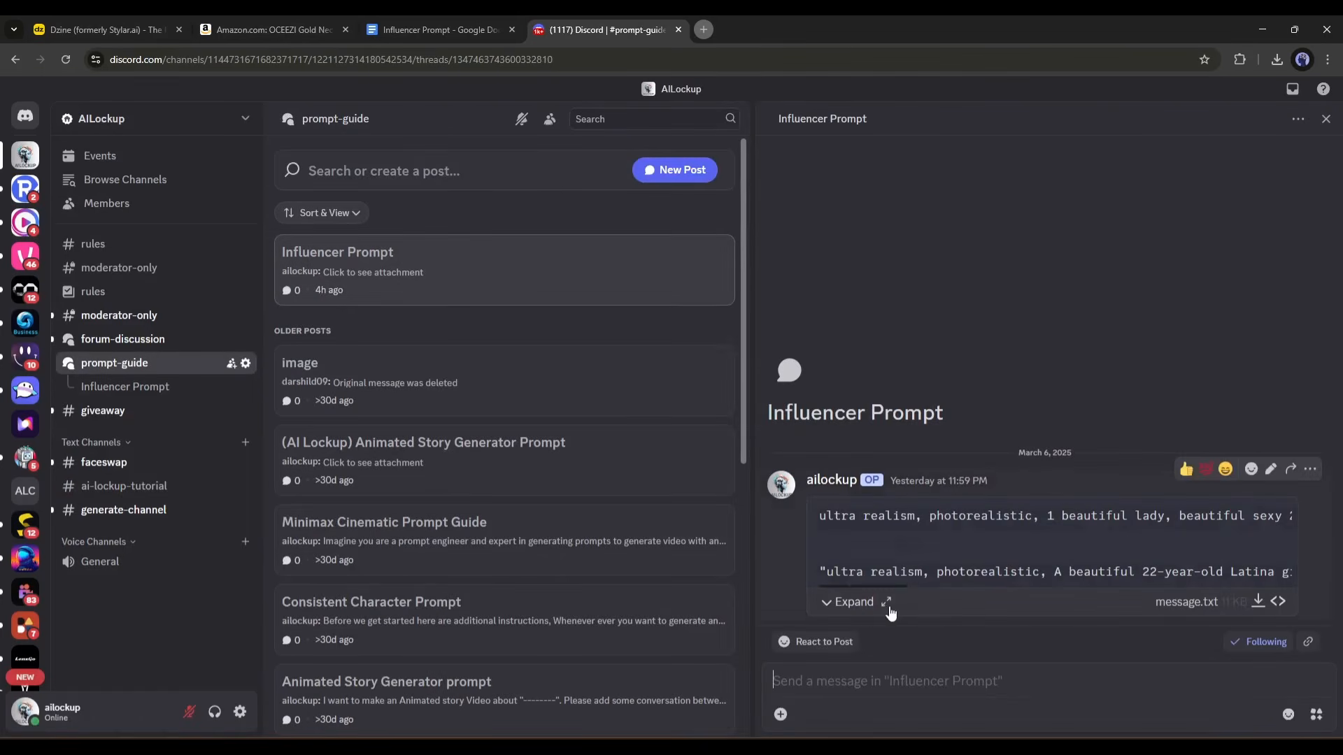
click(886, 602)
scroll(884, 502, down, 3)
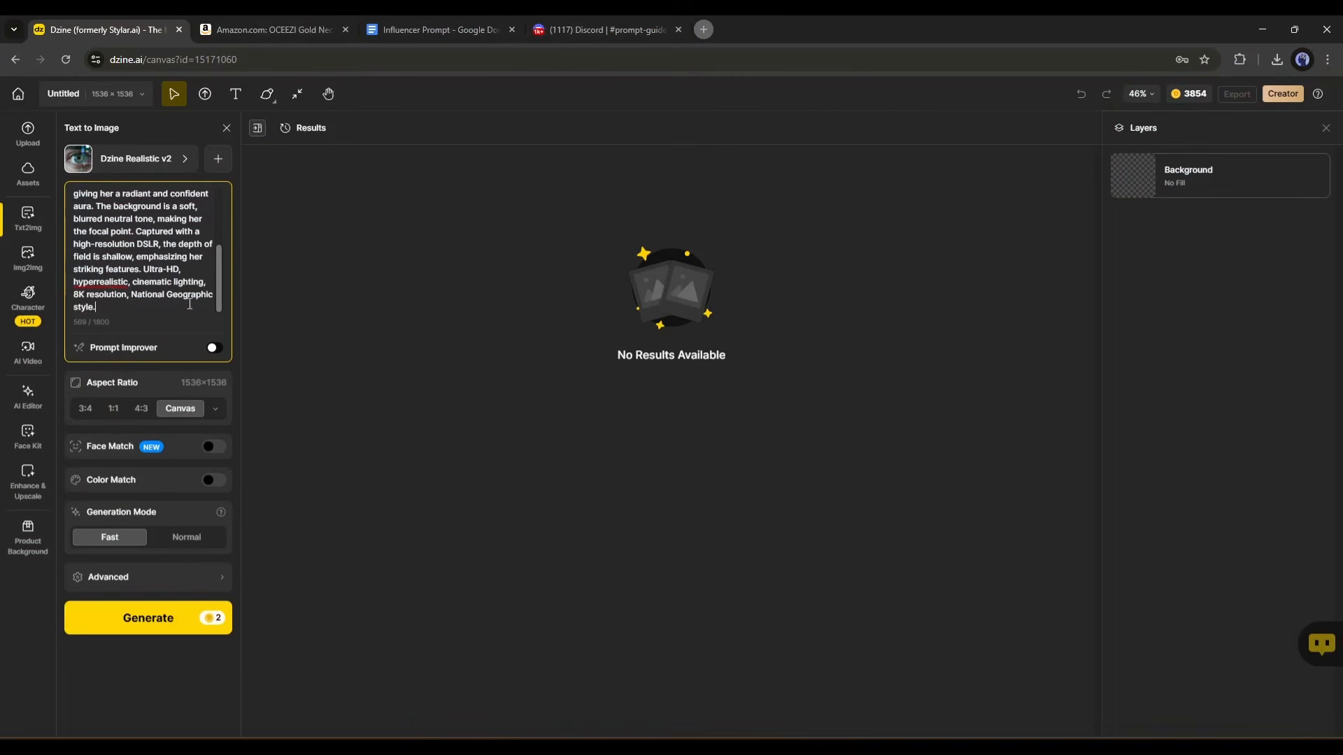
Review the aspect ratio presets for social media and devices, and set the image's aspect ratio to 1:1.
click(214, 349)
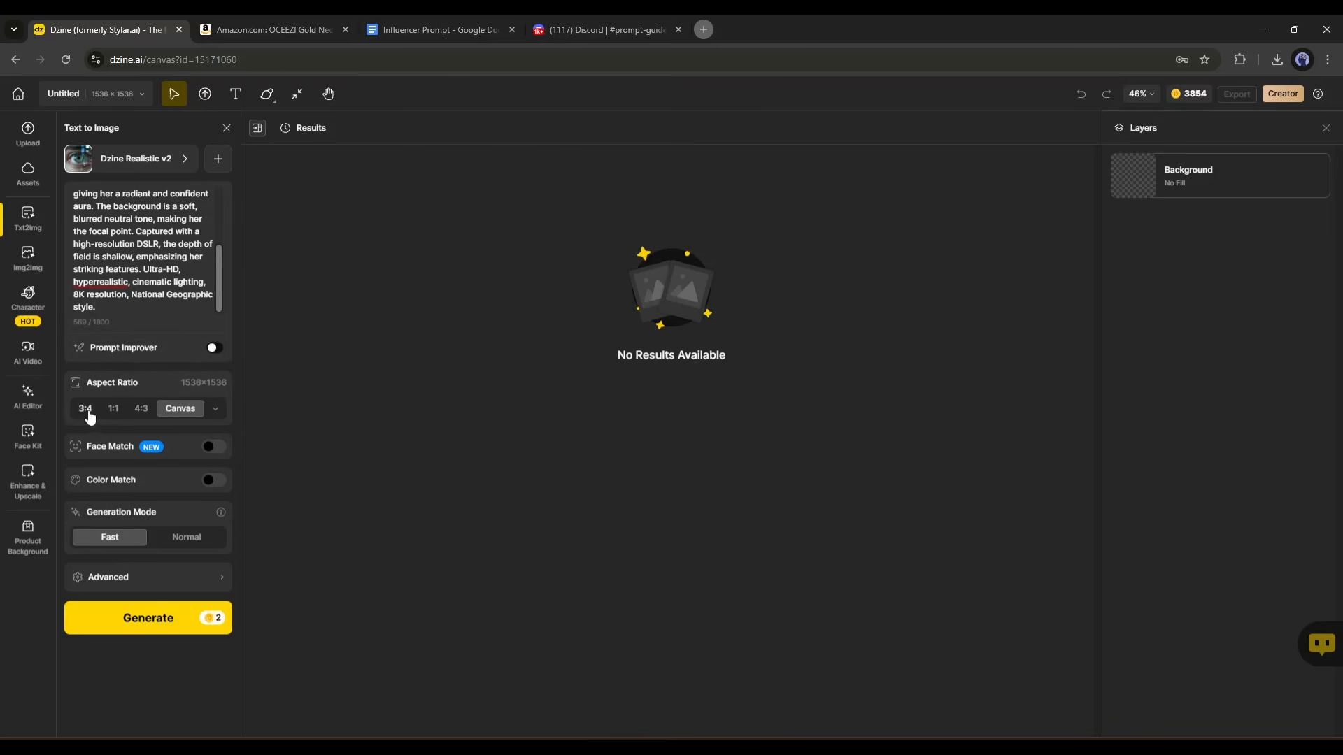
click(216, 414)
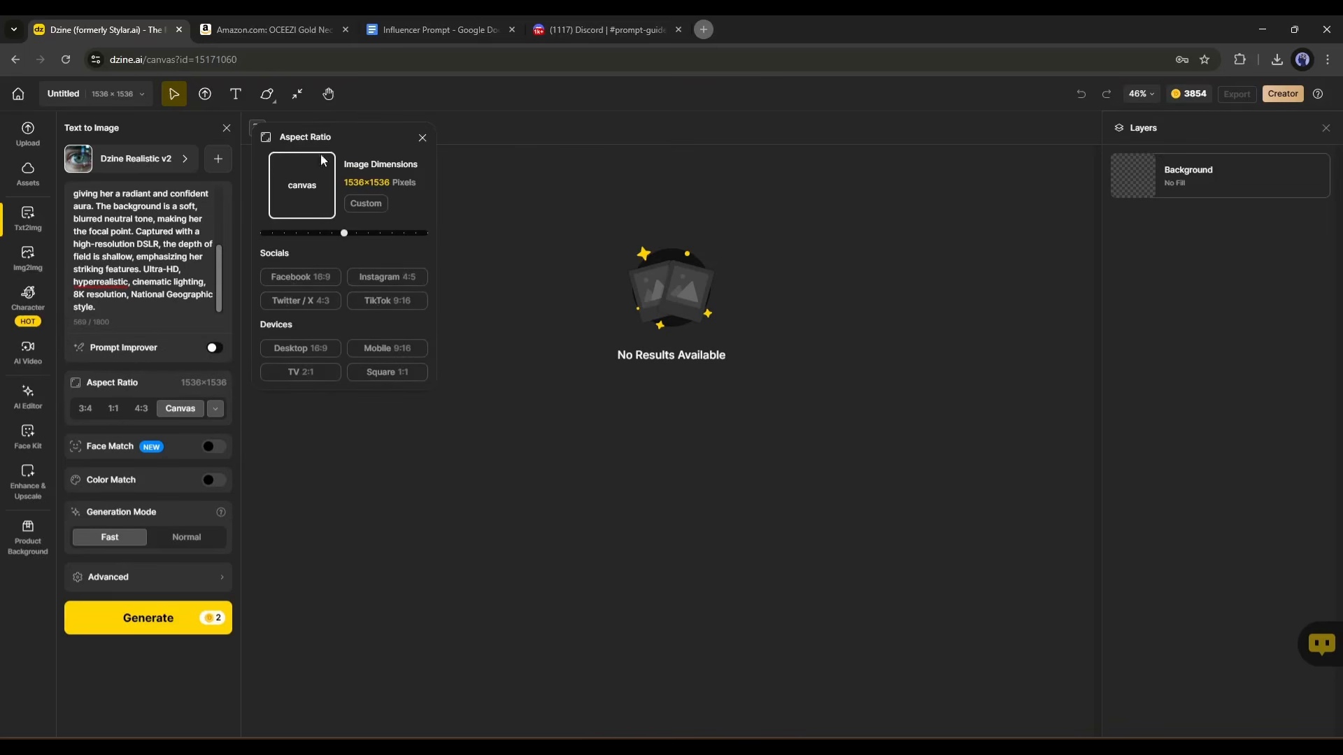
click(113, 410)
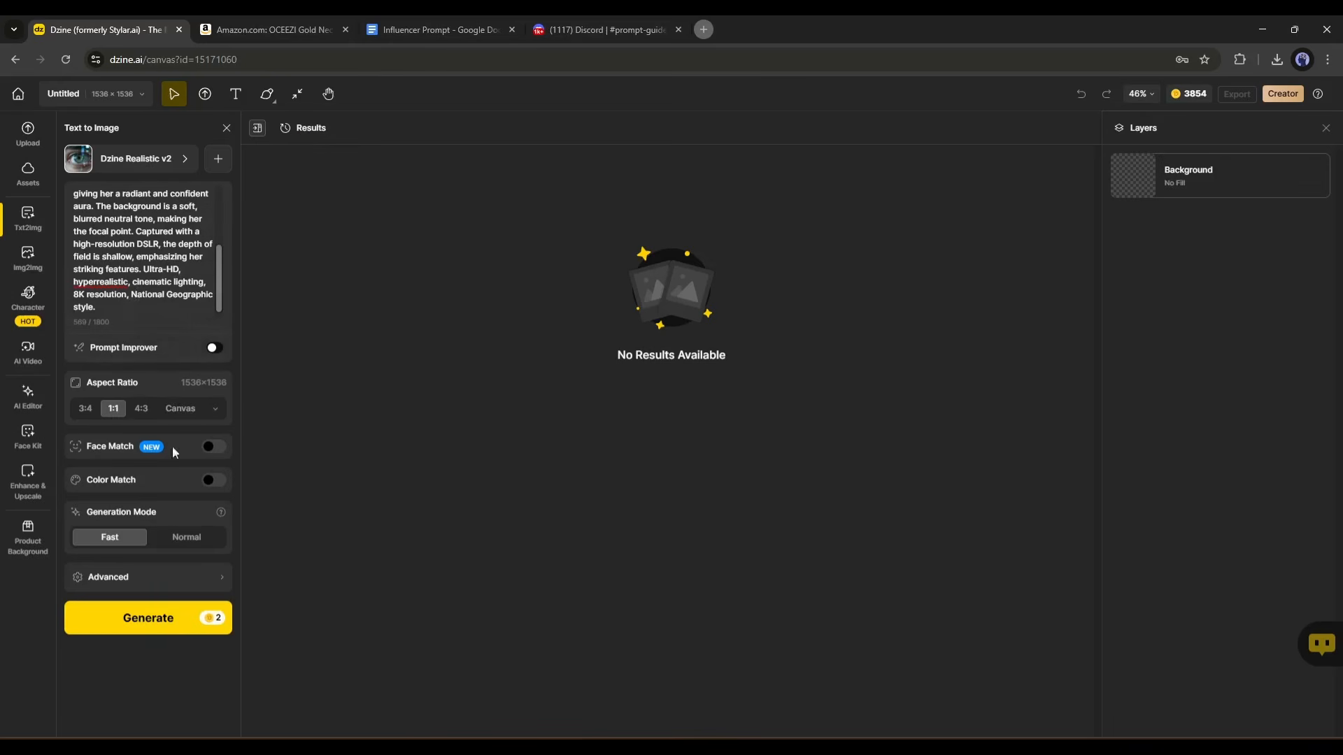
Enable Face Match, view its face image picker without choosing an image, and disable Face Match again.
click(214, 447)
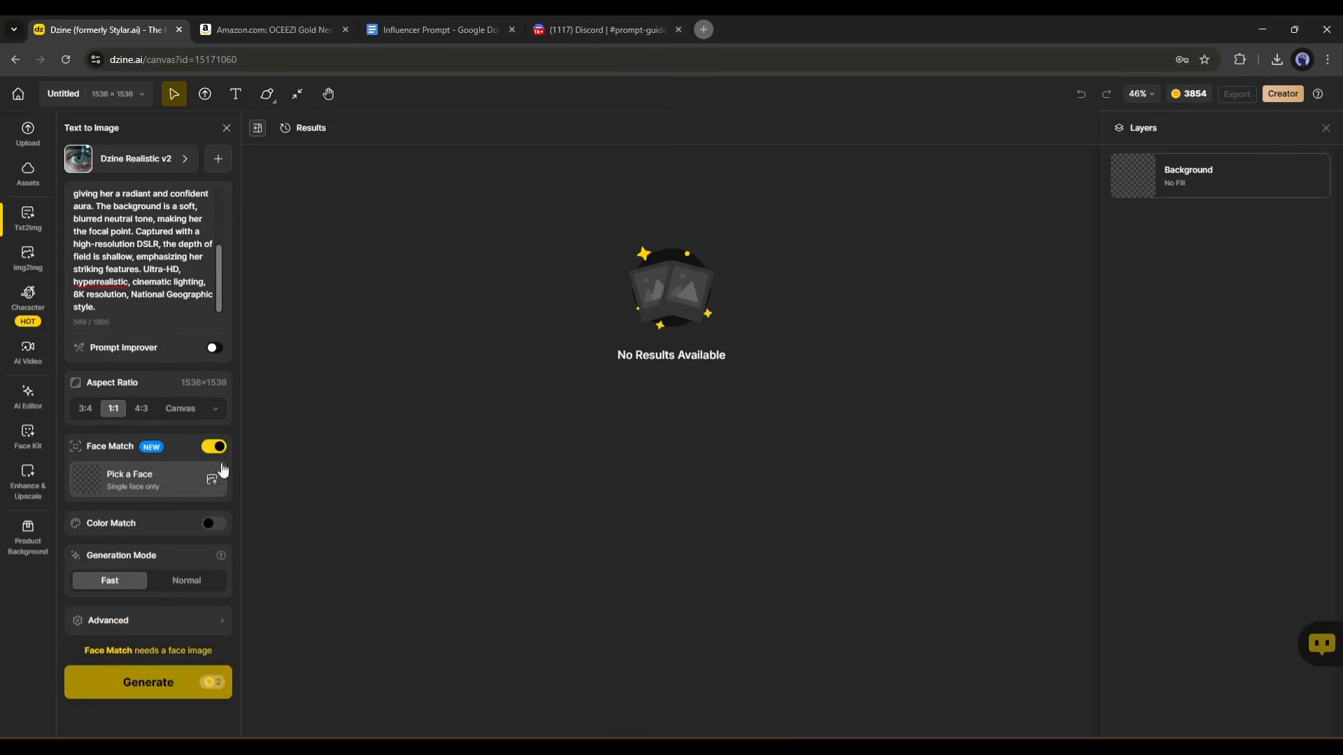
click(102, 481)
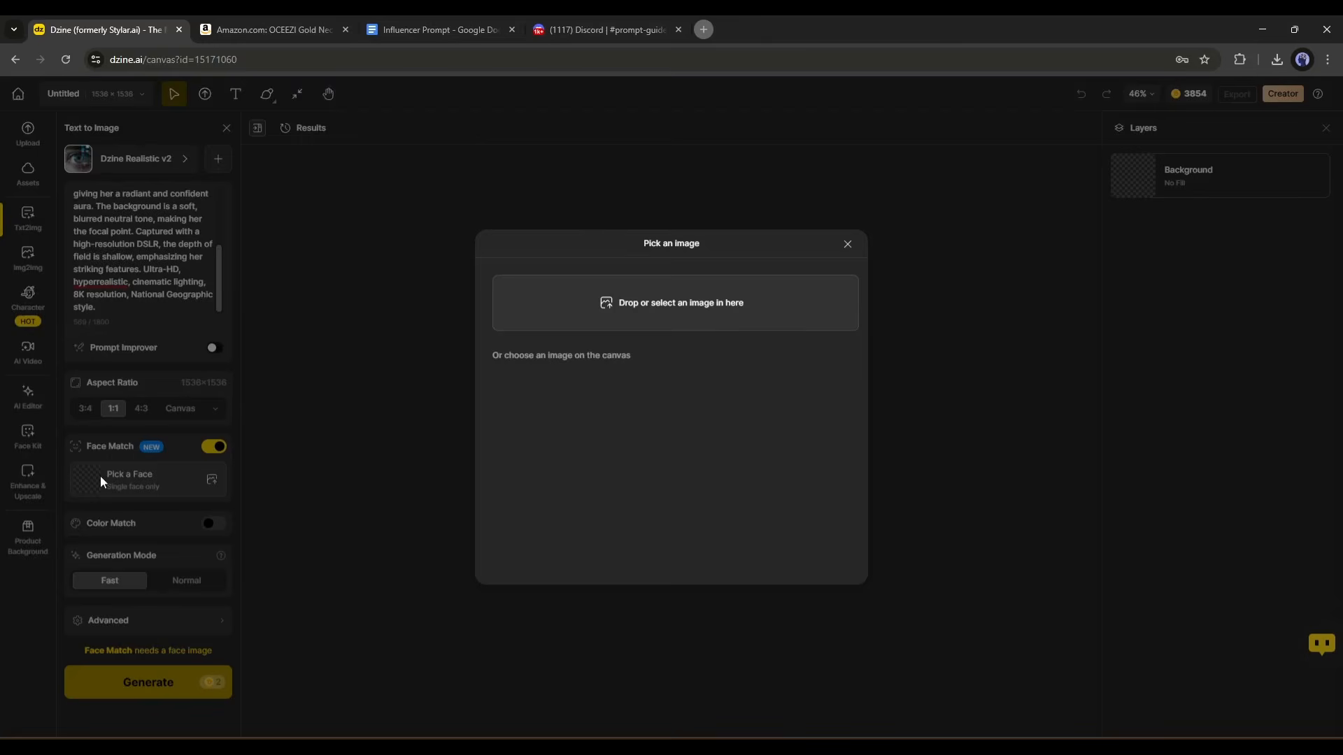
click(848, 244)
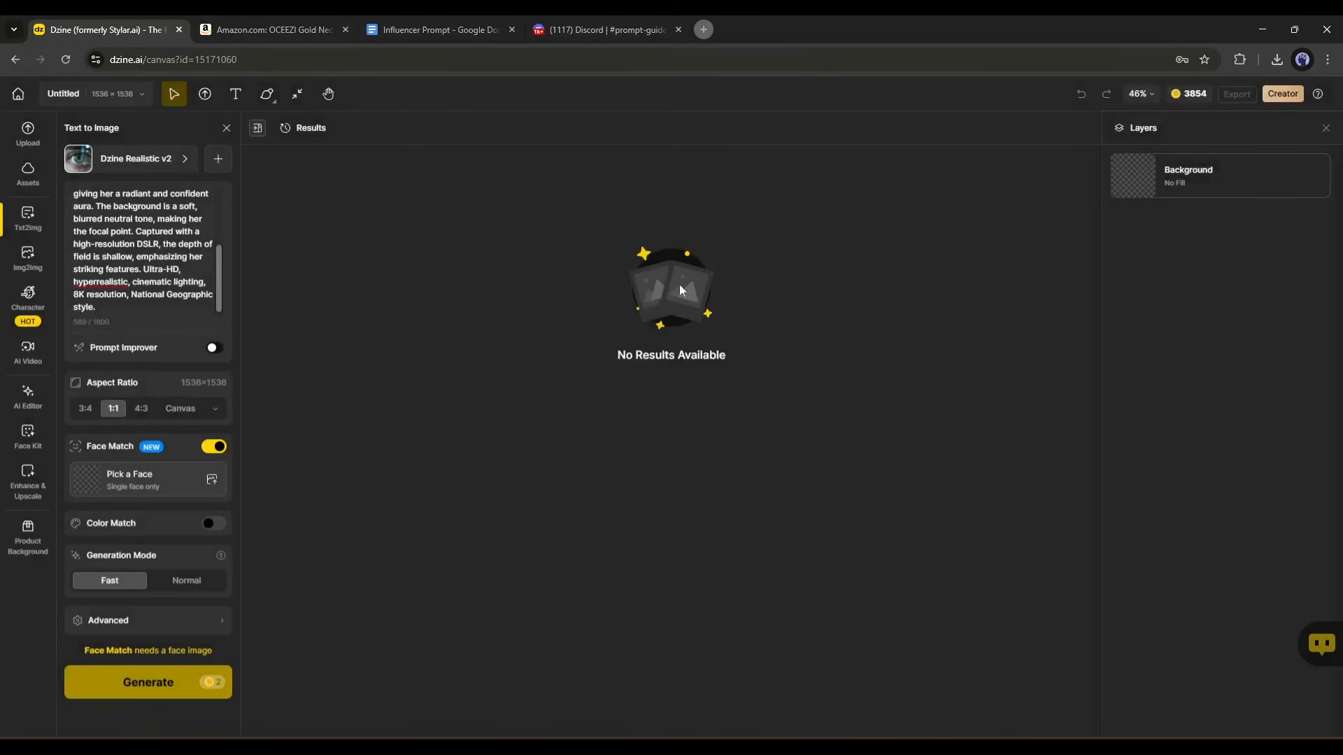
click(218, 446)
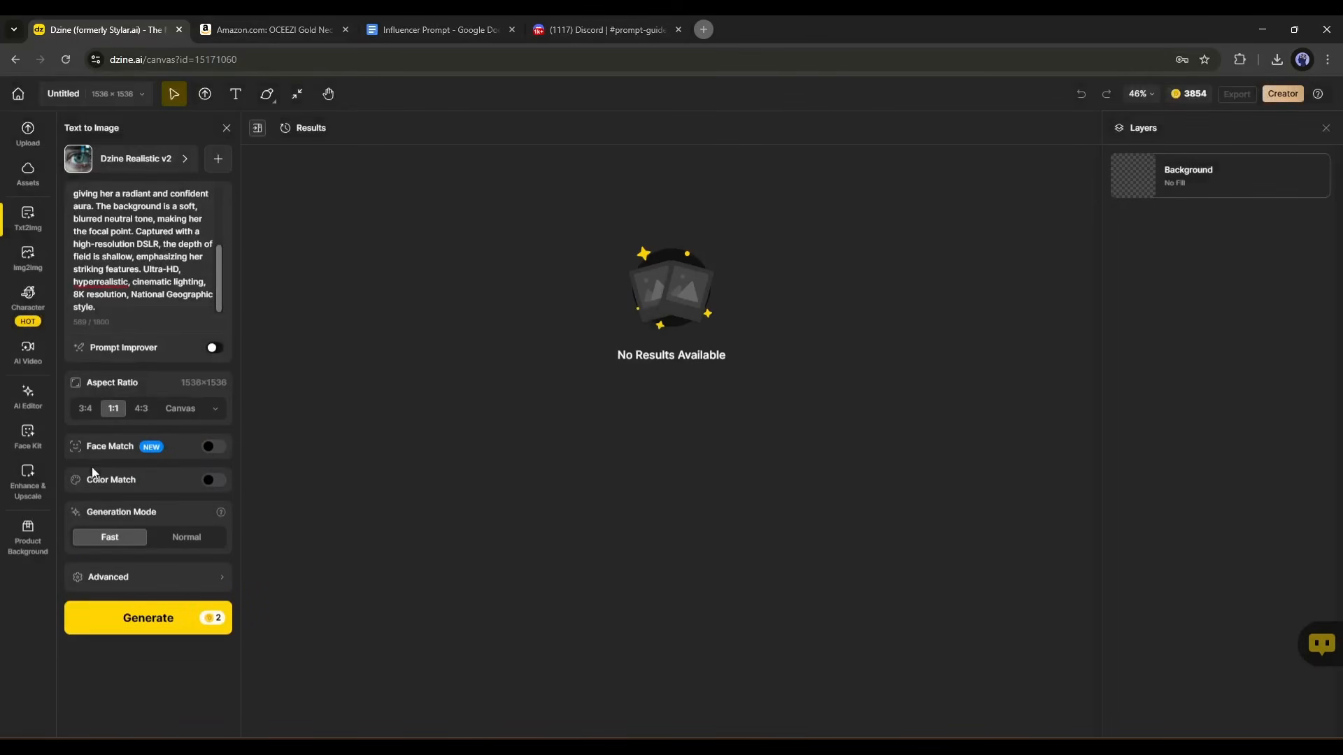
Enable Color Match, view the available color palettes, and disable Color Match again.
click(206, 484)
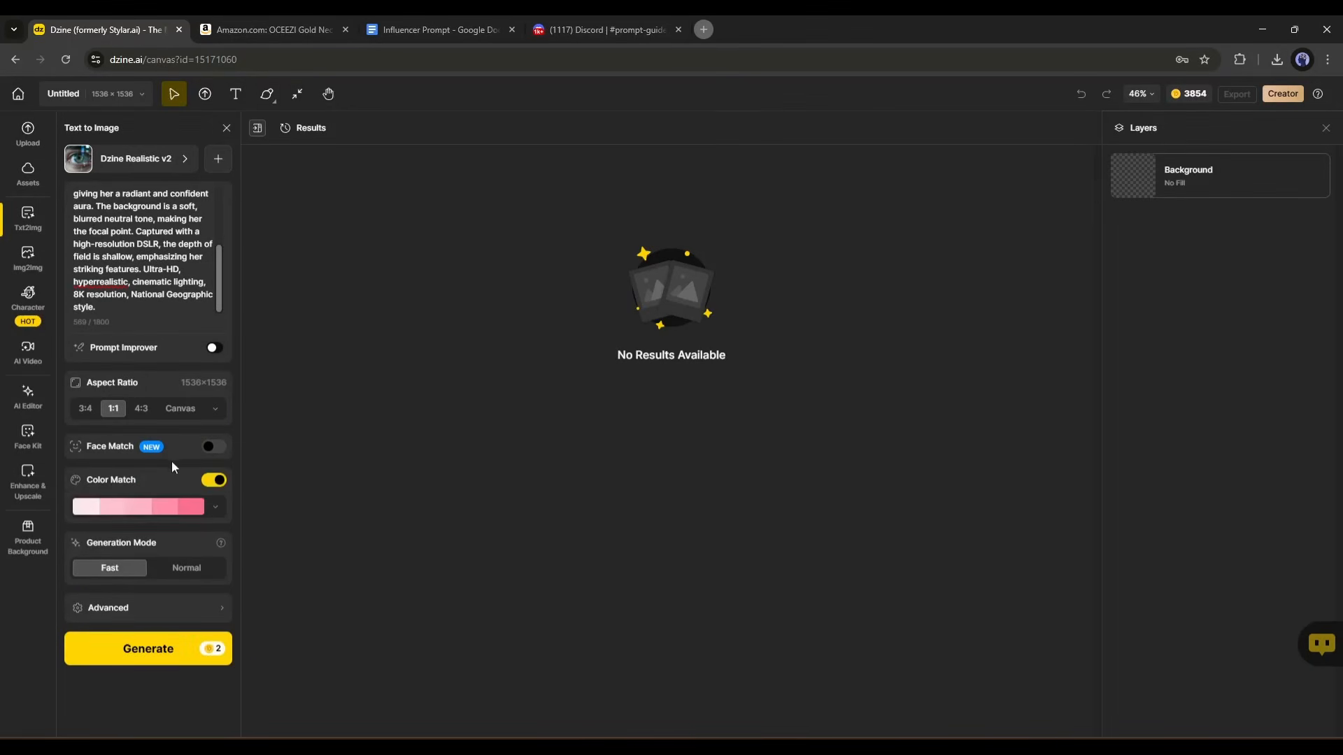
click(216, 509)
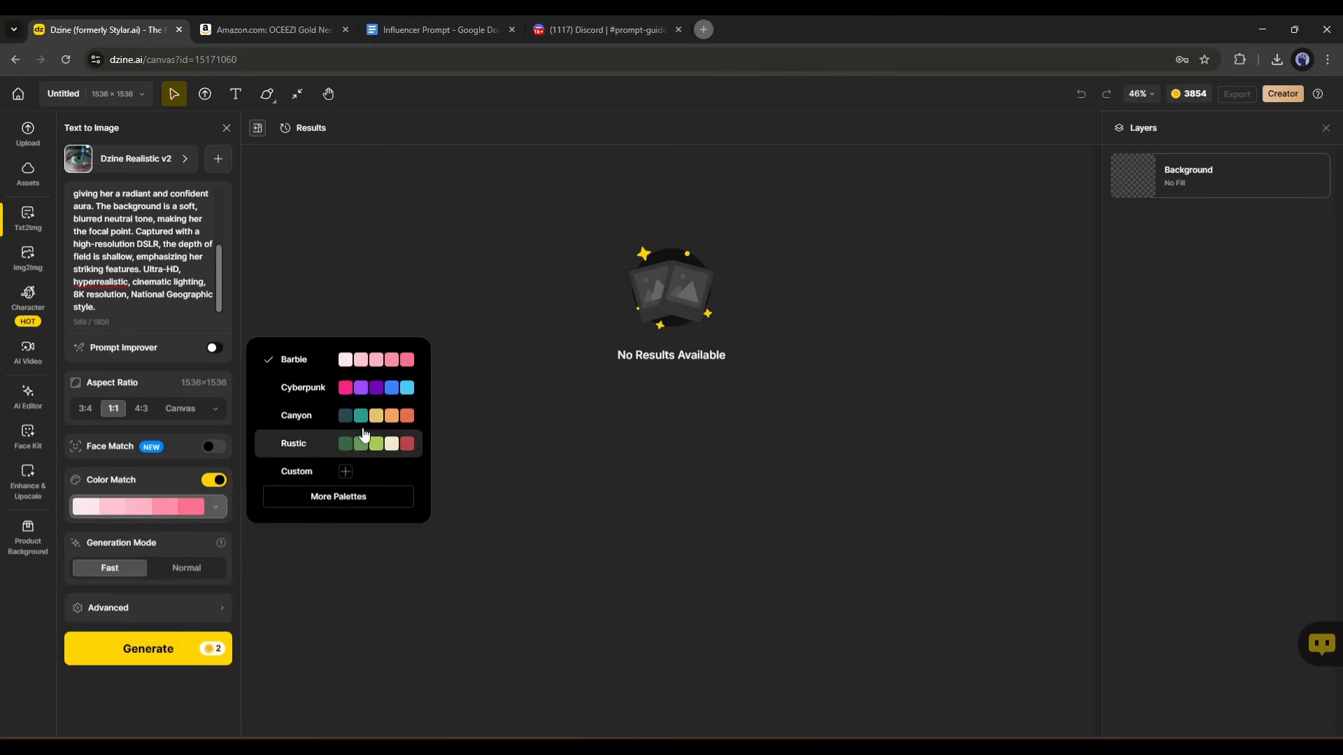
click(214, 482)
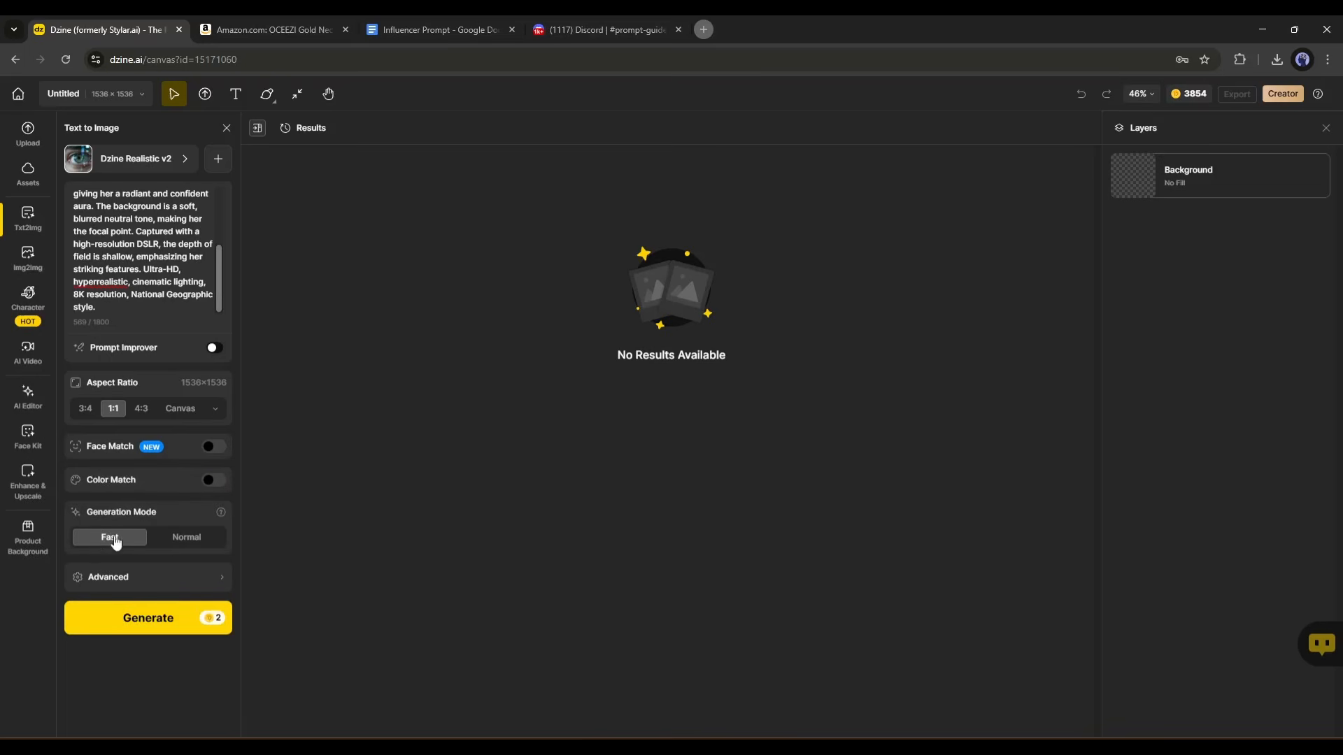
Set the generation mode to Normal, view the advanced seed option without entering one, and generate the images.
click(187, 539)
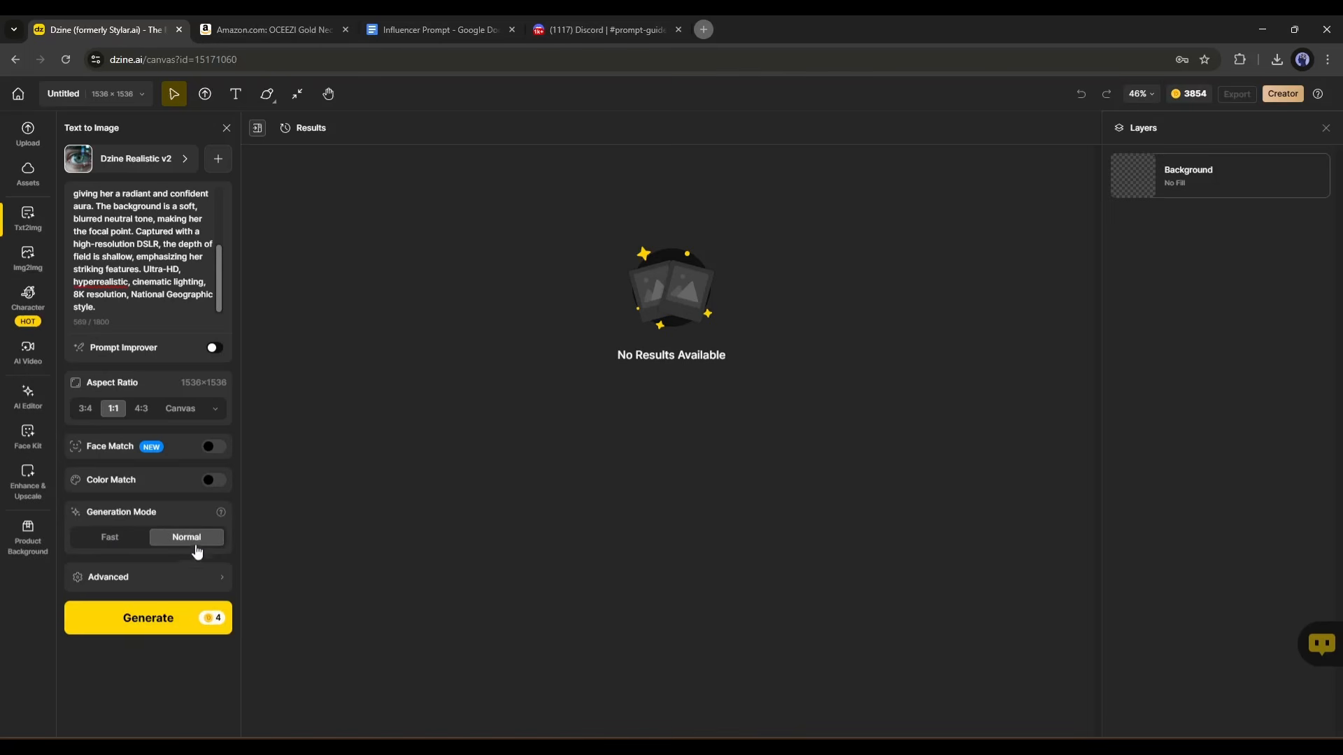
click(210, 585)
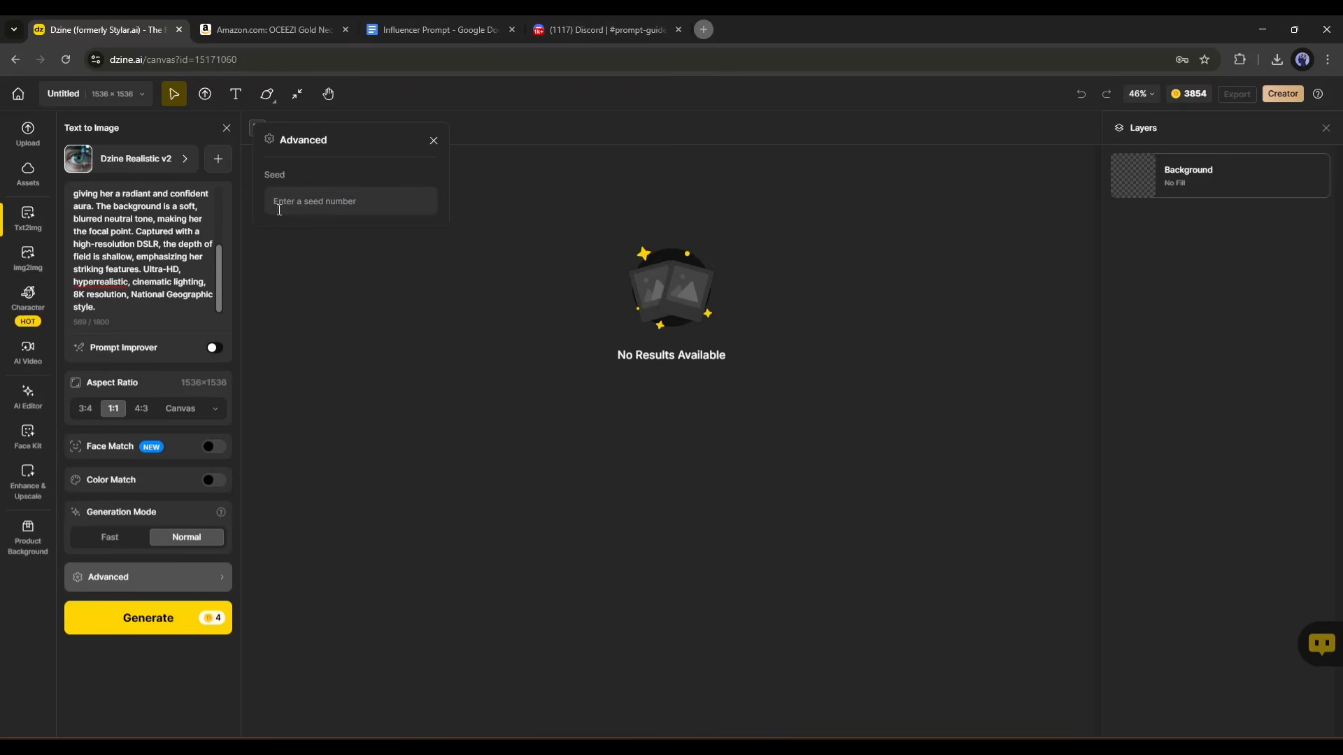
click(433, 140)
click(186, 616)
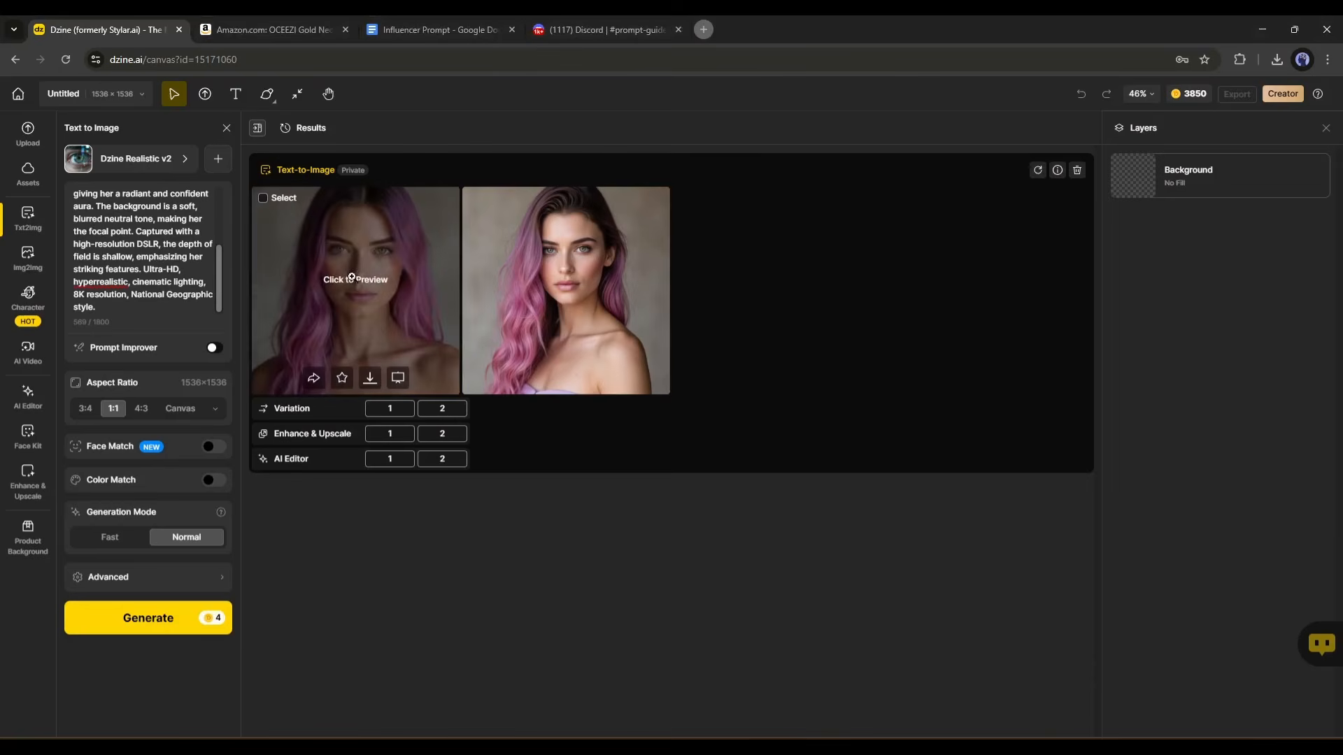
Preview both generated portraits at full size and close the preview.
click(351, 278)
click(924, 374)
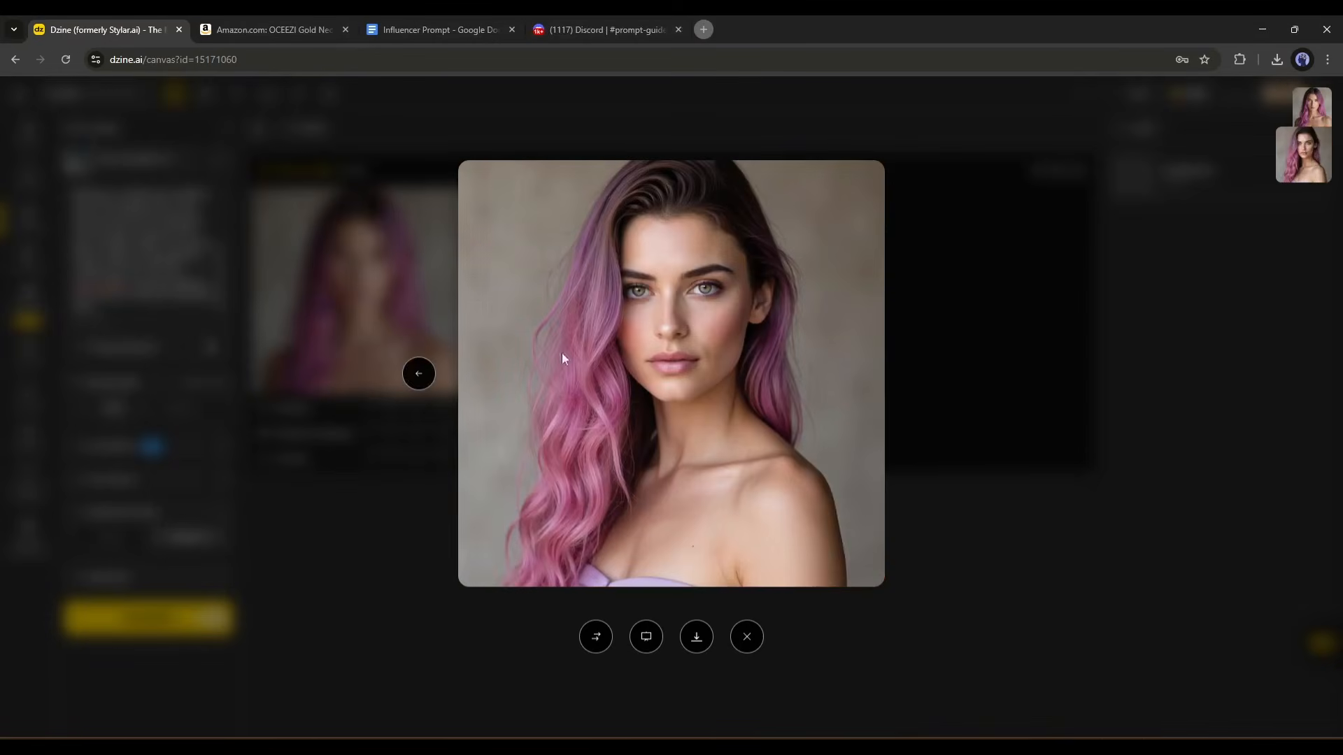
click(408, 374)
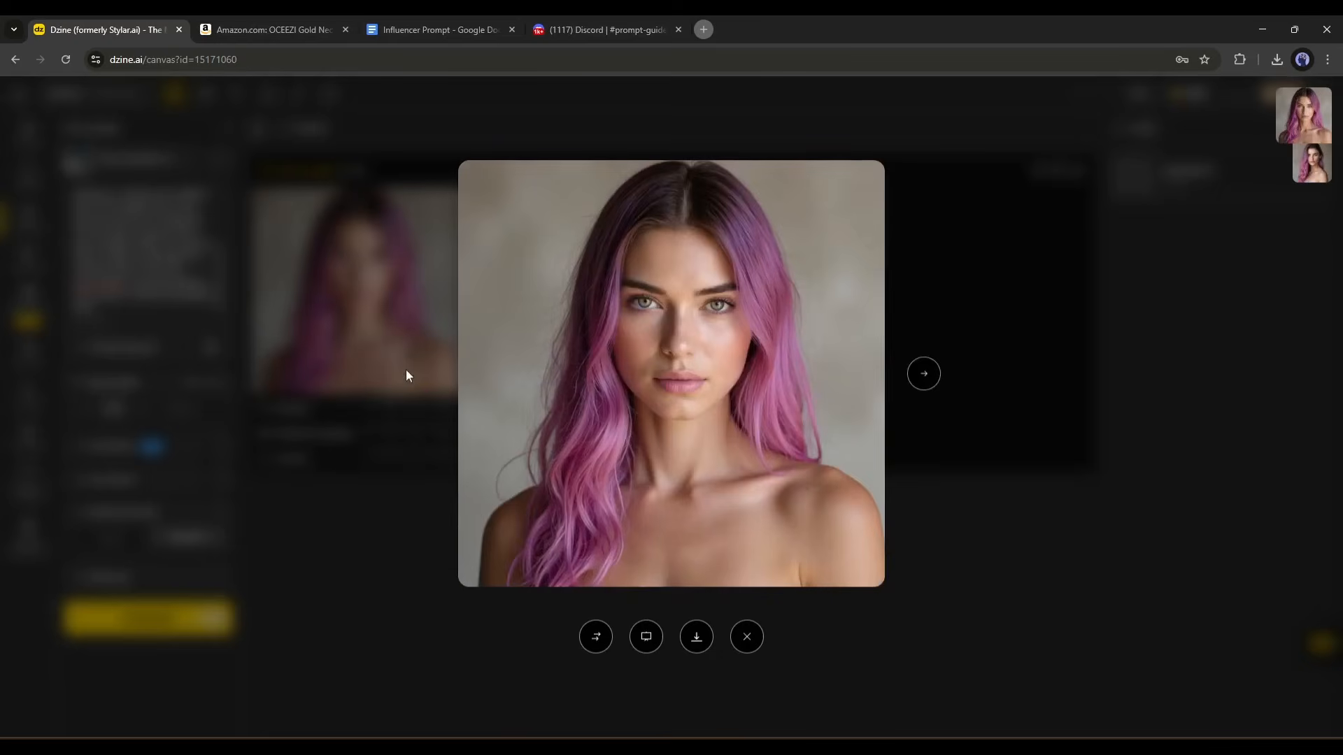
click(963, 467)
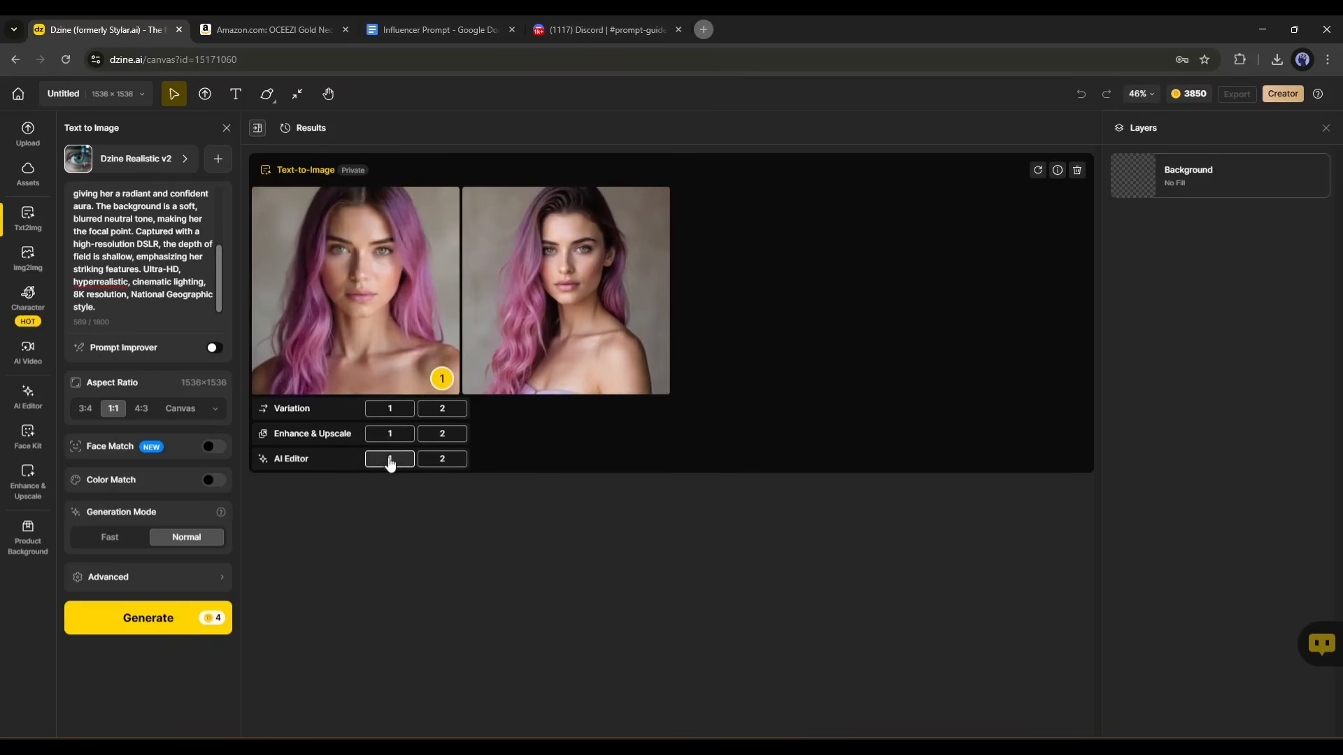
Switch the style to FLUX.1 and generate another pair of portraits from the same prompt.
click(389, 434)
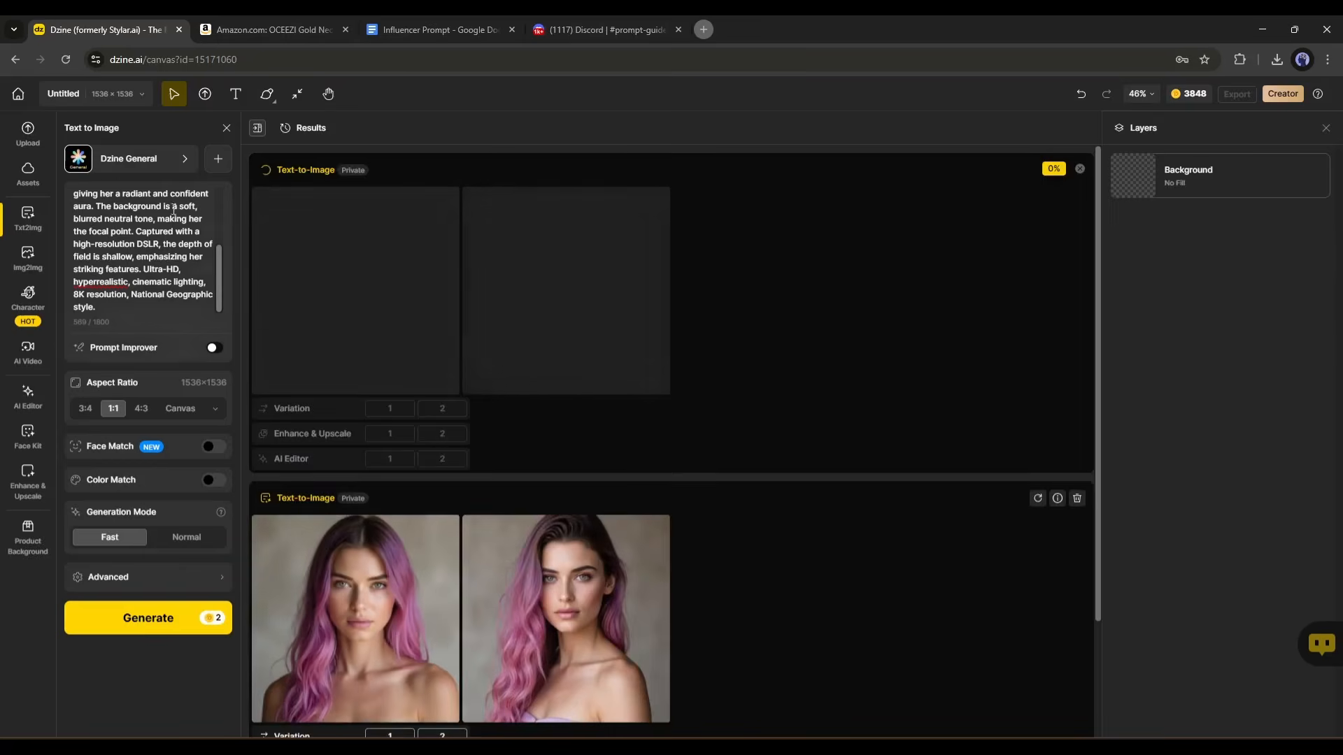
click(93, 167)
click(822, 529)
click(148, 617)
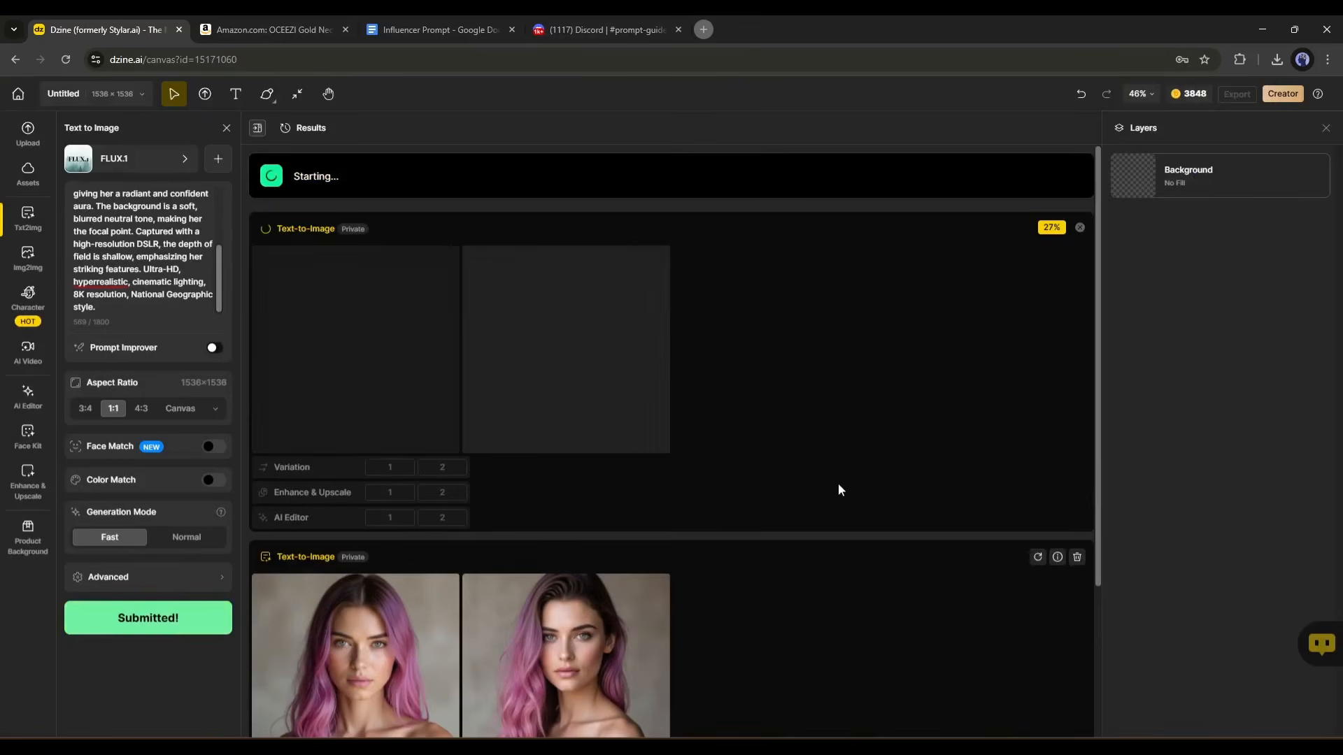
Compare the pink-haired portraits in the full-size preview and download the chosen one.
scroll(829, 479, down, 3)
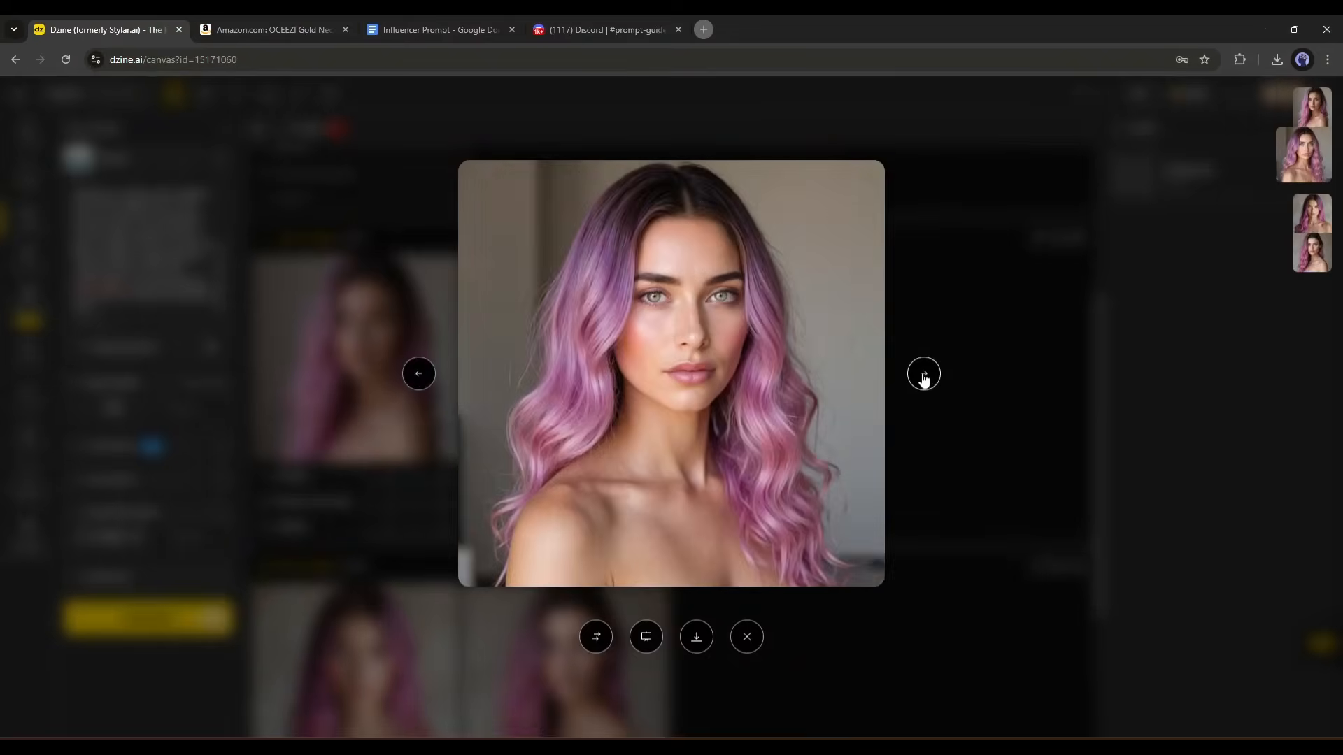
click(923, 375)
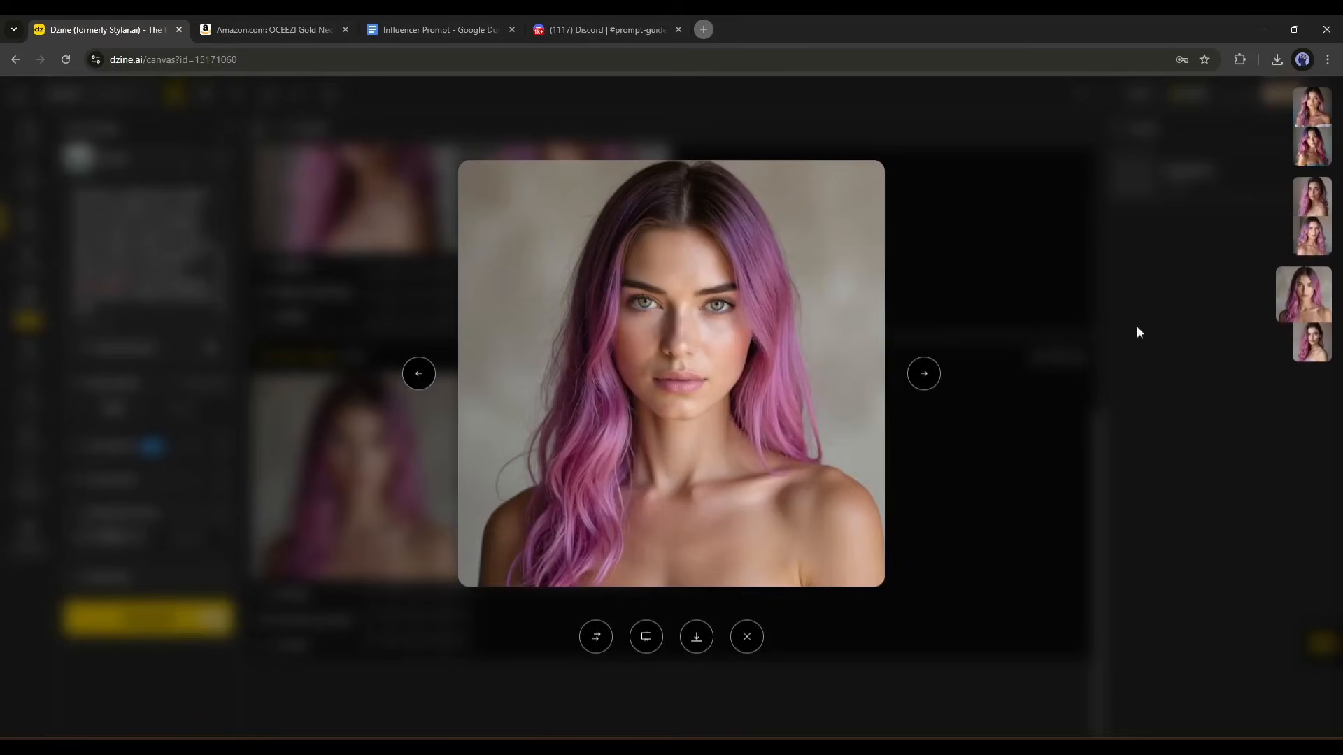
click(703, 638)
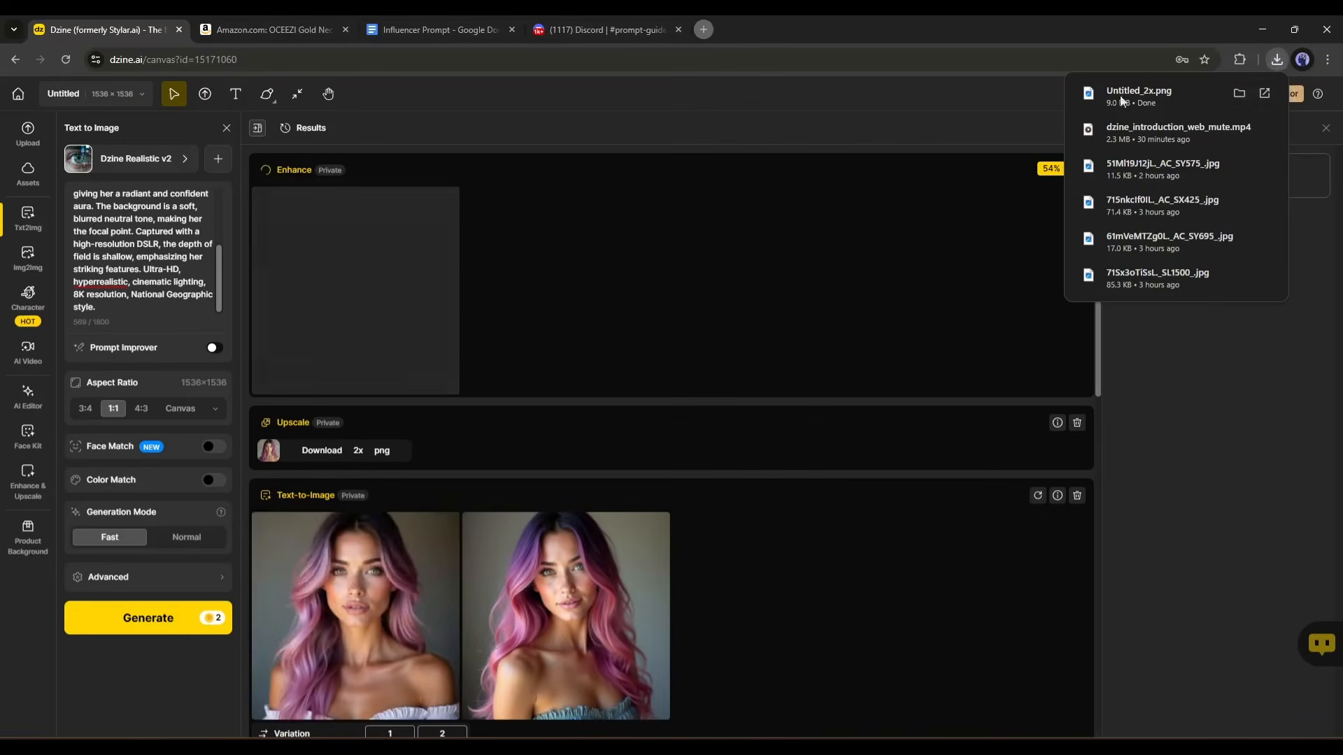
Look through the generated results, view the upscaled portrait Untitled_2x.png in the image viewer, and close it.
click(1121, 100)
scroll(629, 351, up, 4)
scroll(630, 351, down, 6)
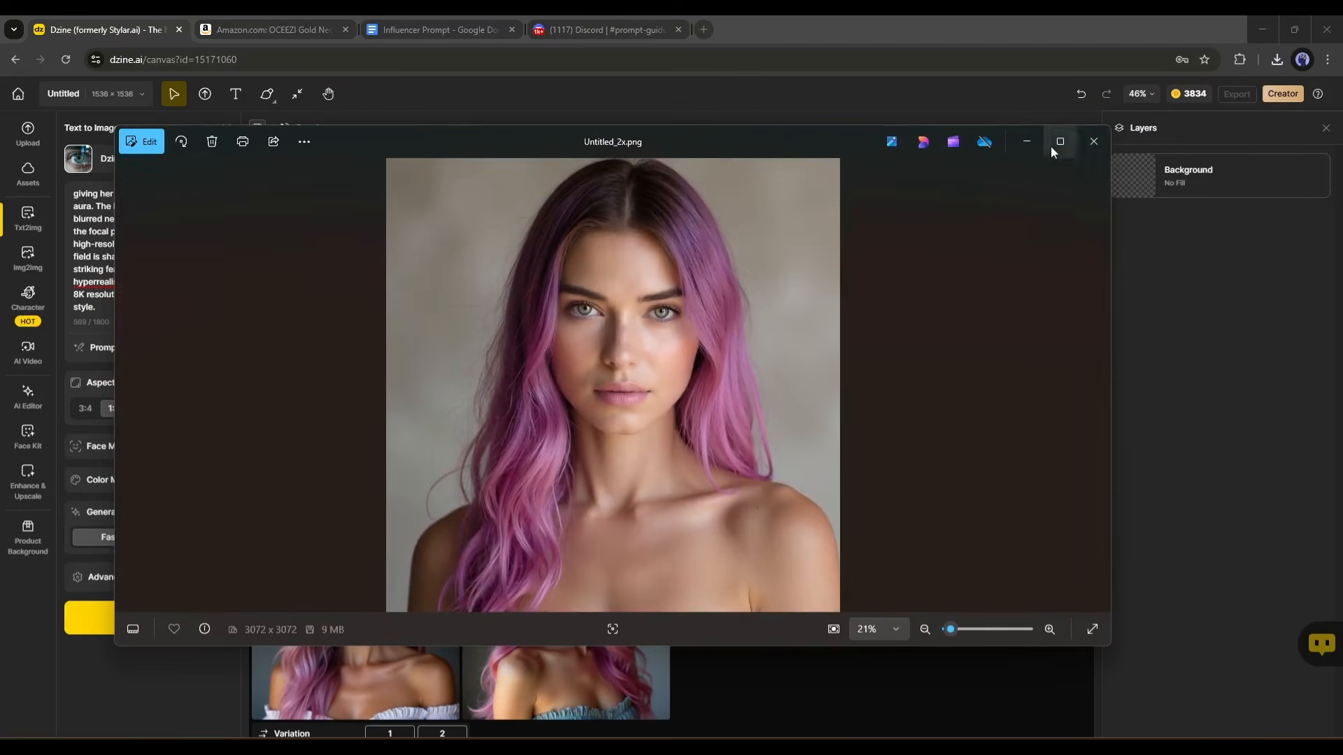
click(1089, 144)
Replace the prompt with the prepared beach-at-sunset red satin gown prompt and set the aspect ratio to Mobile 9:16.
click(116, 210)
key(ctrl+a)
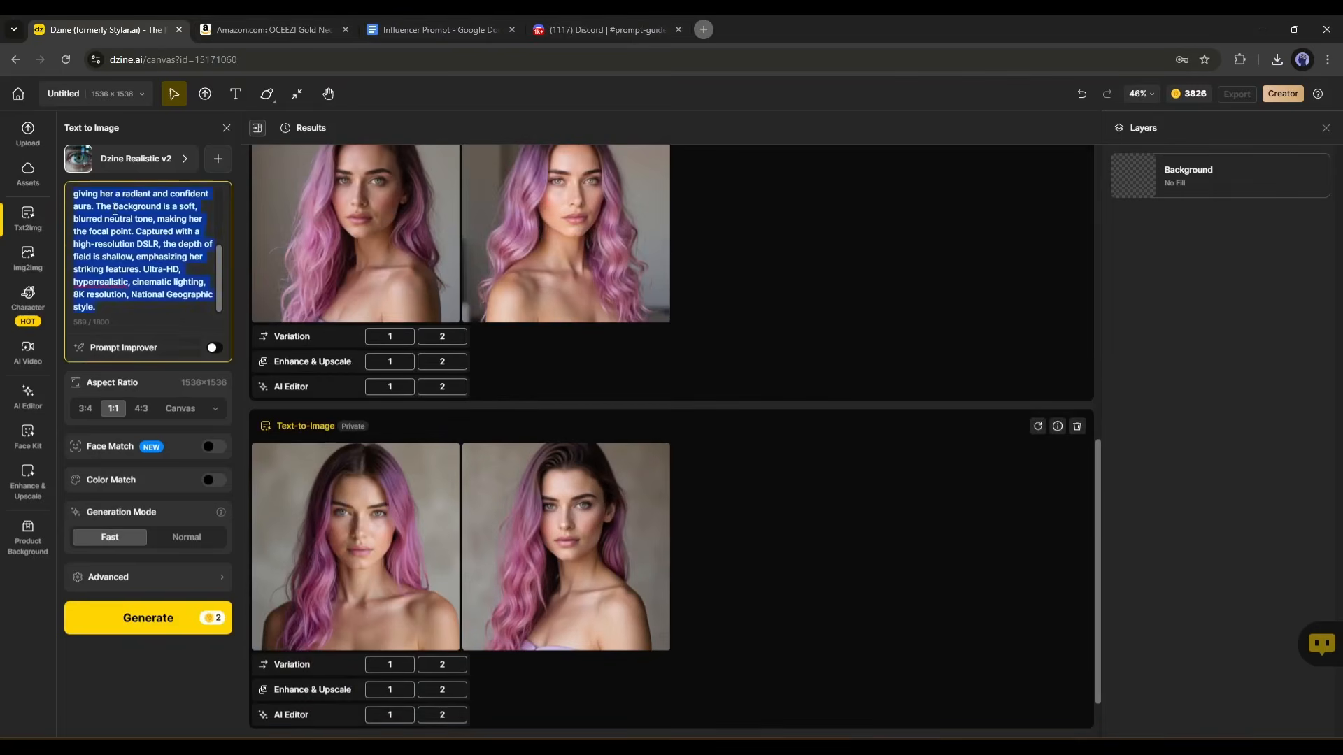
key(BackSpace)
key(ctrl+v)
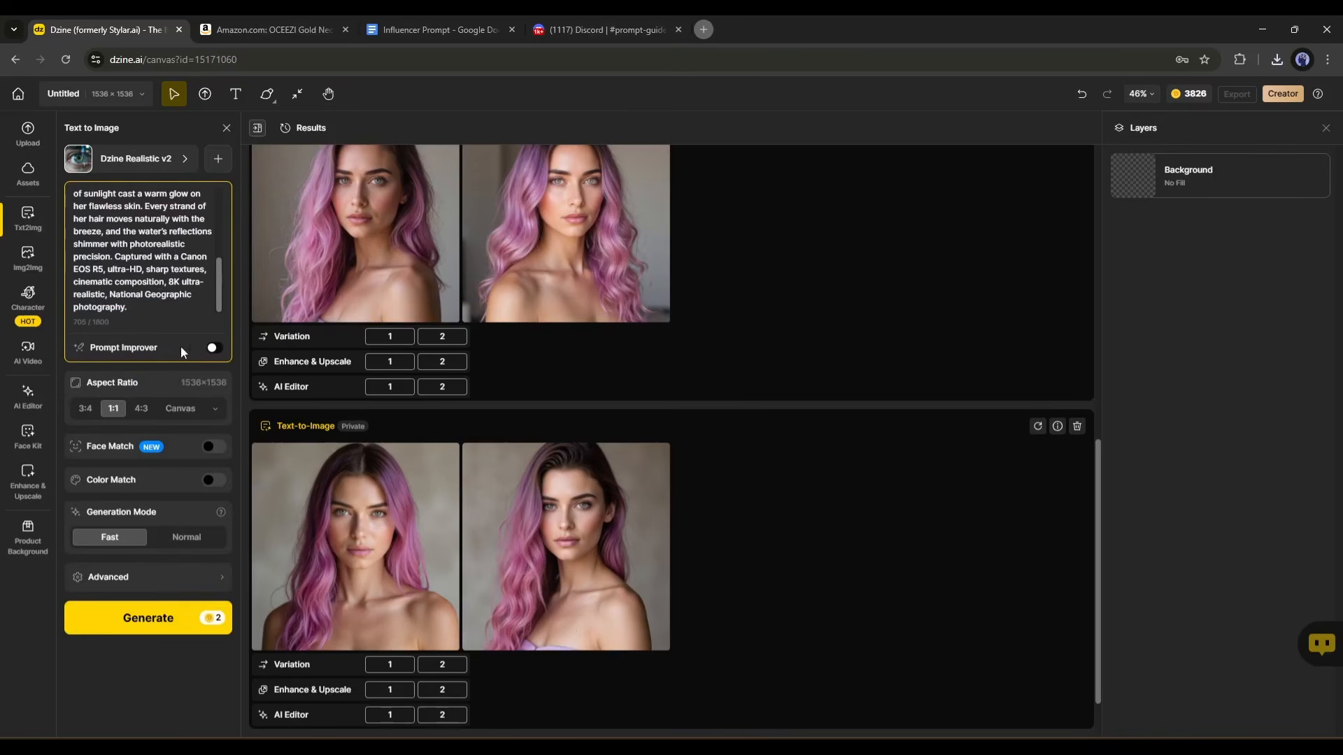
click(214, 409)
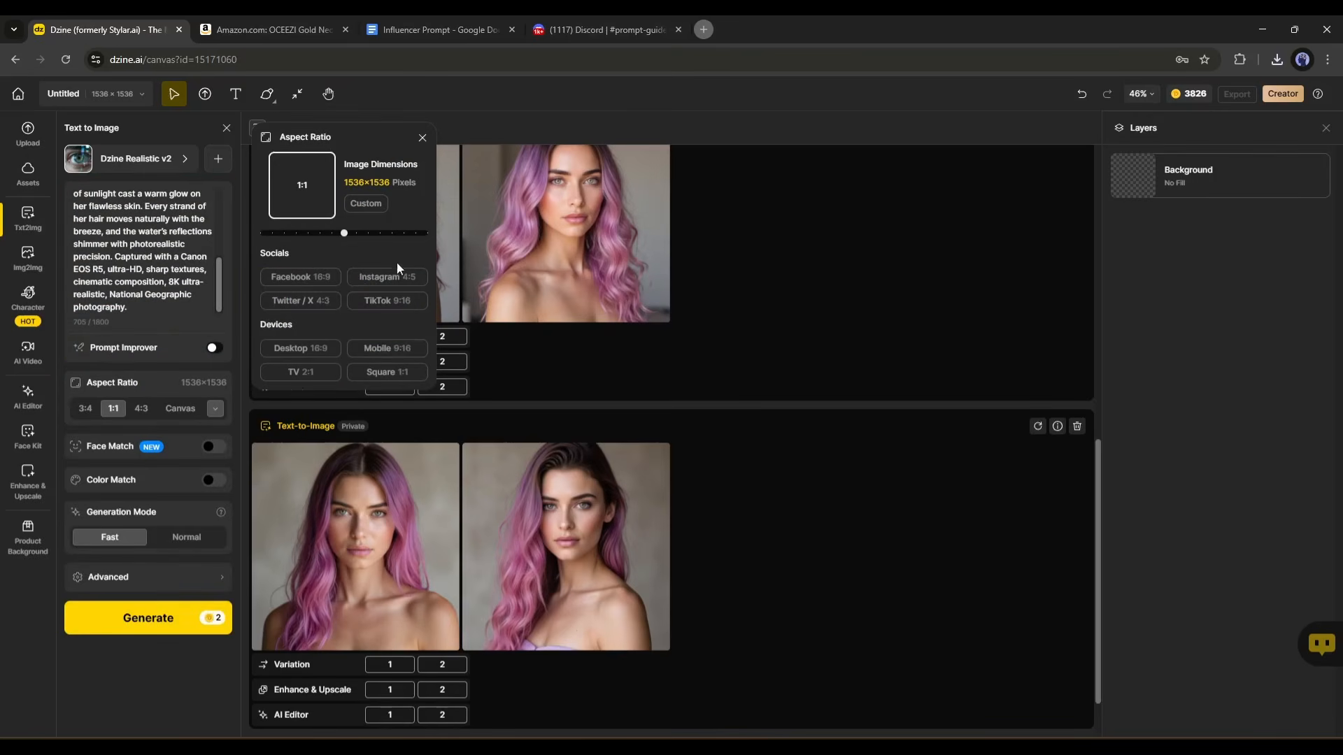
click(378, 349)
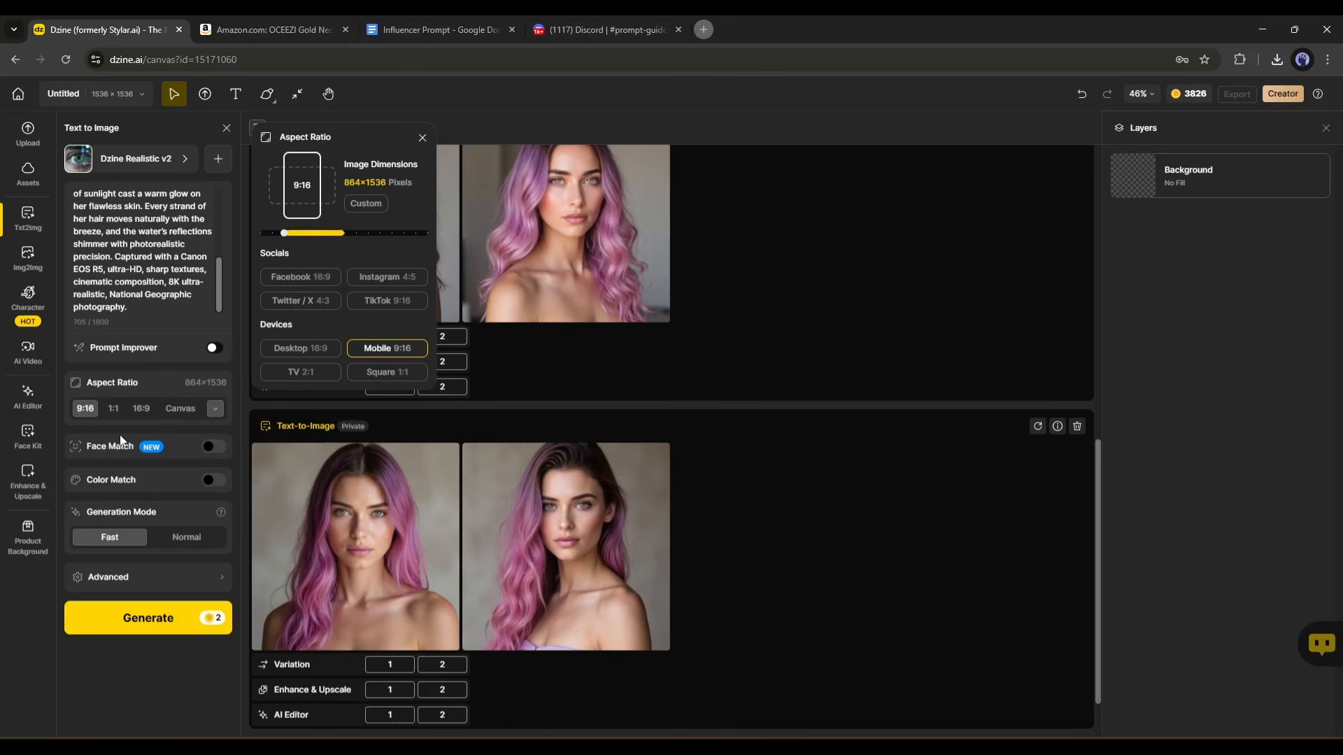
Enable Face Match with Untitled (2).png from Downloads as the reference face, and close the aspect ratio options.
click(214, 446)
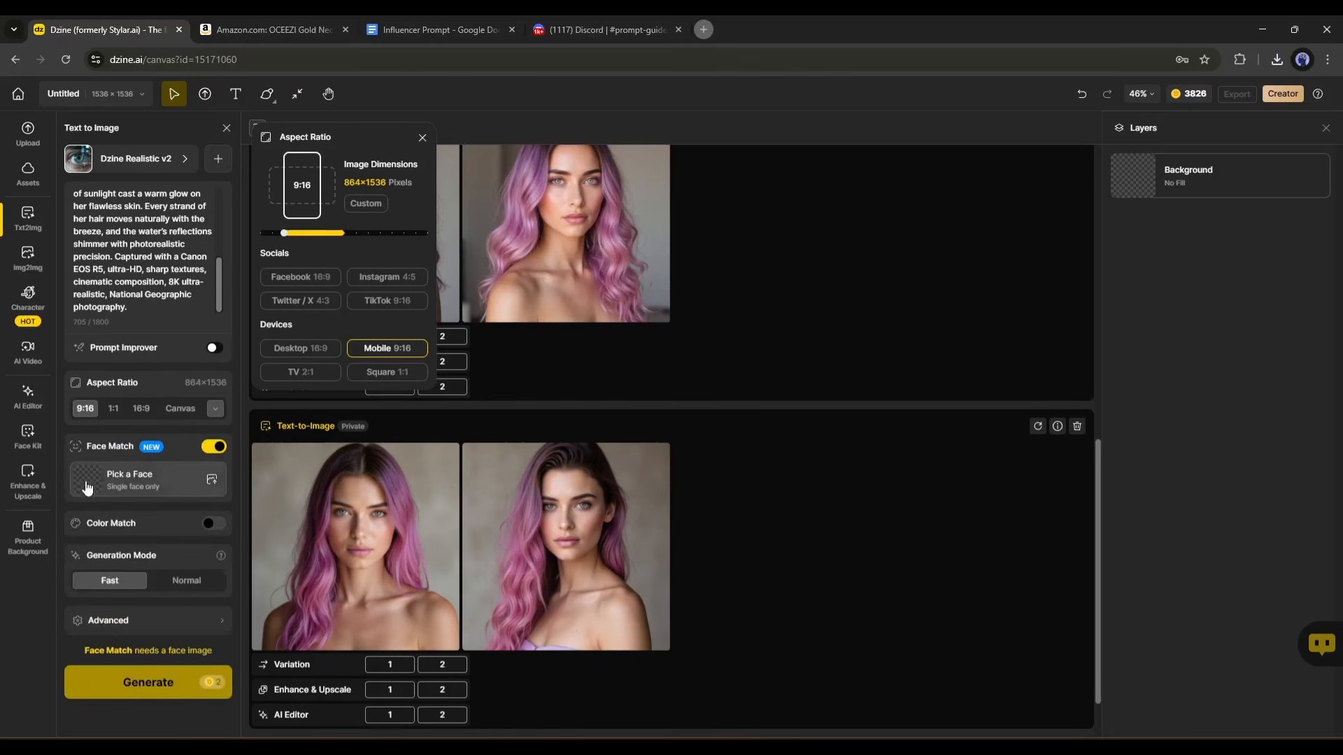
click(147, 482)
click(632, 325)
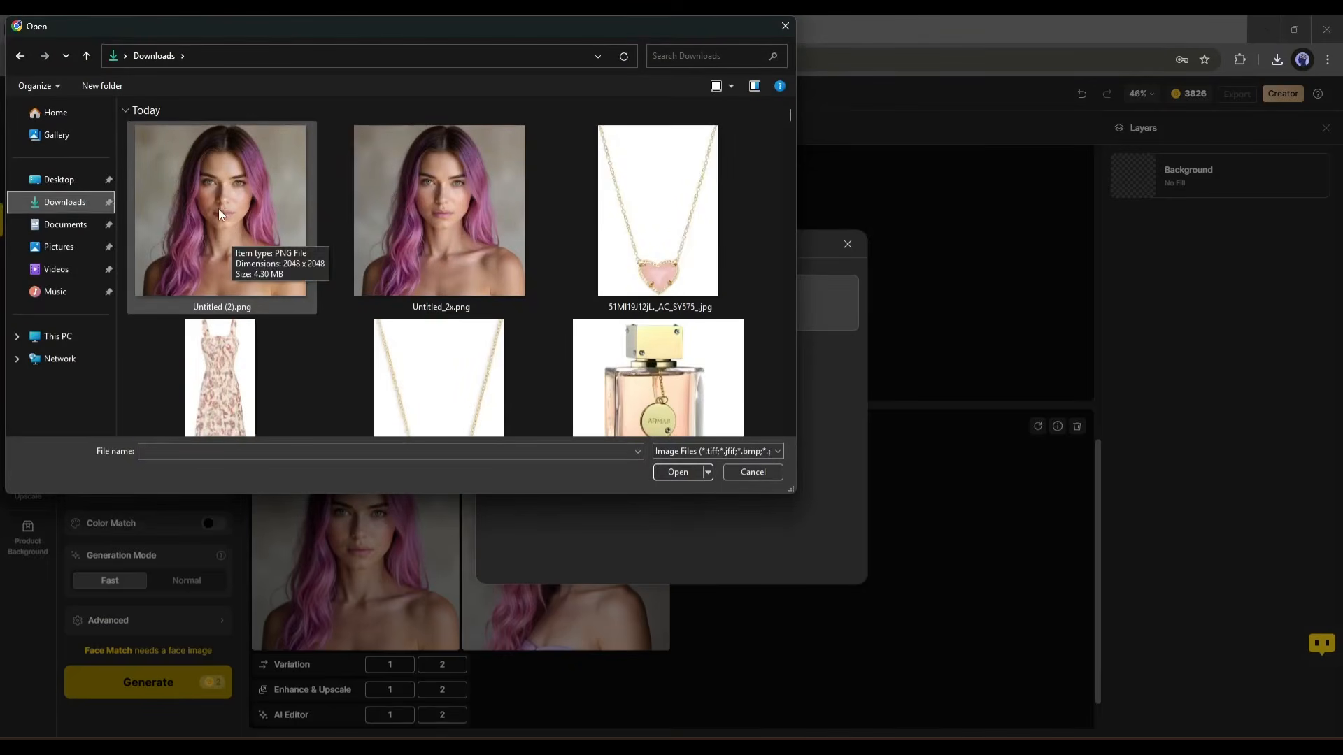
double_click(217, 208)
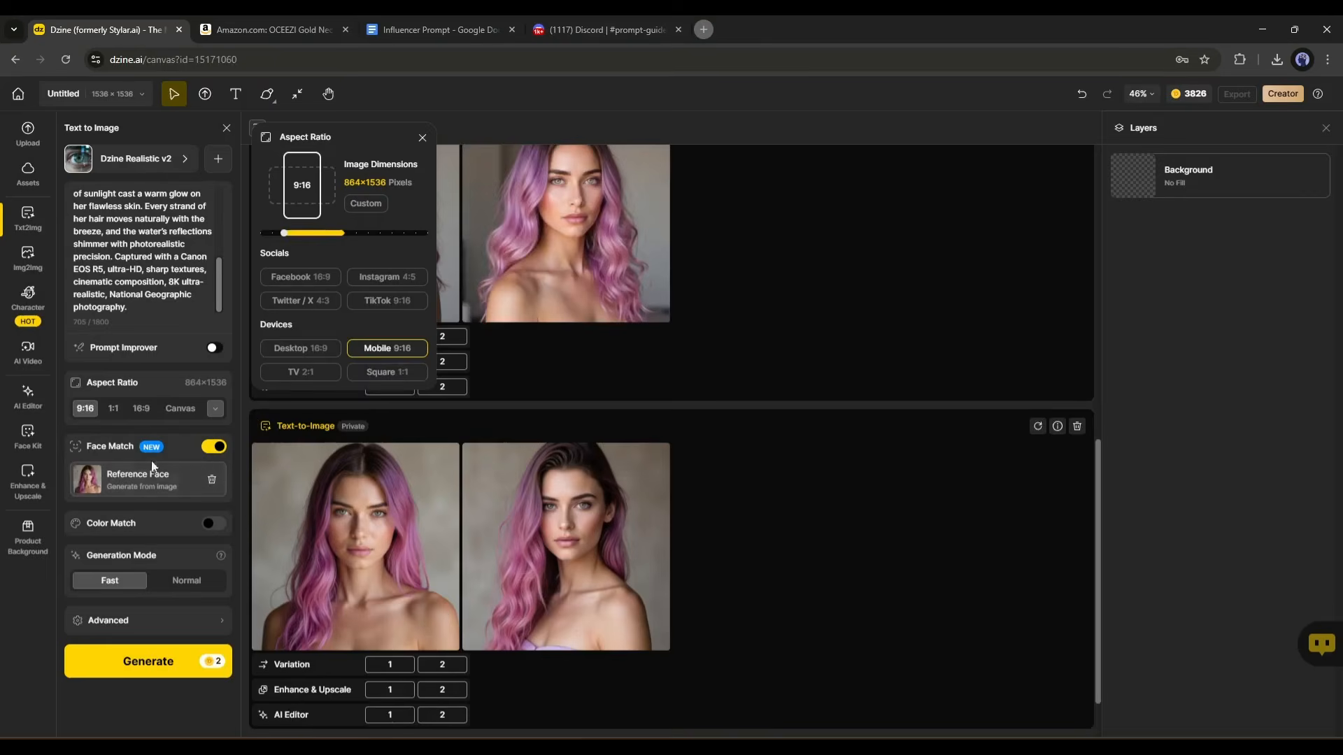
click(422, 138)
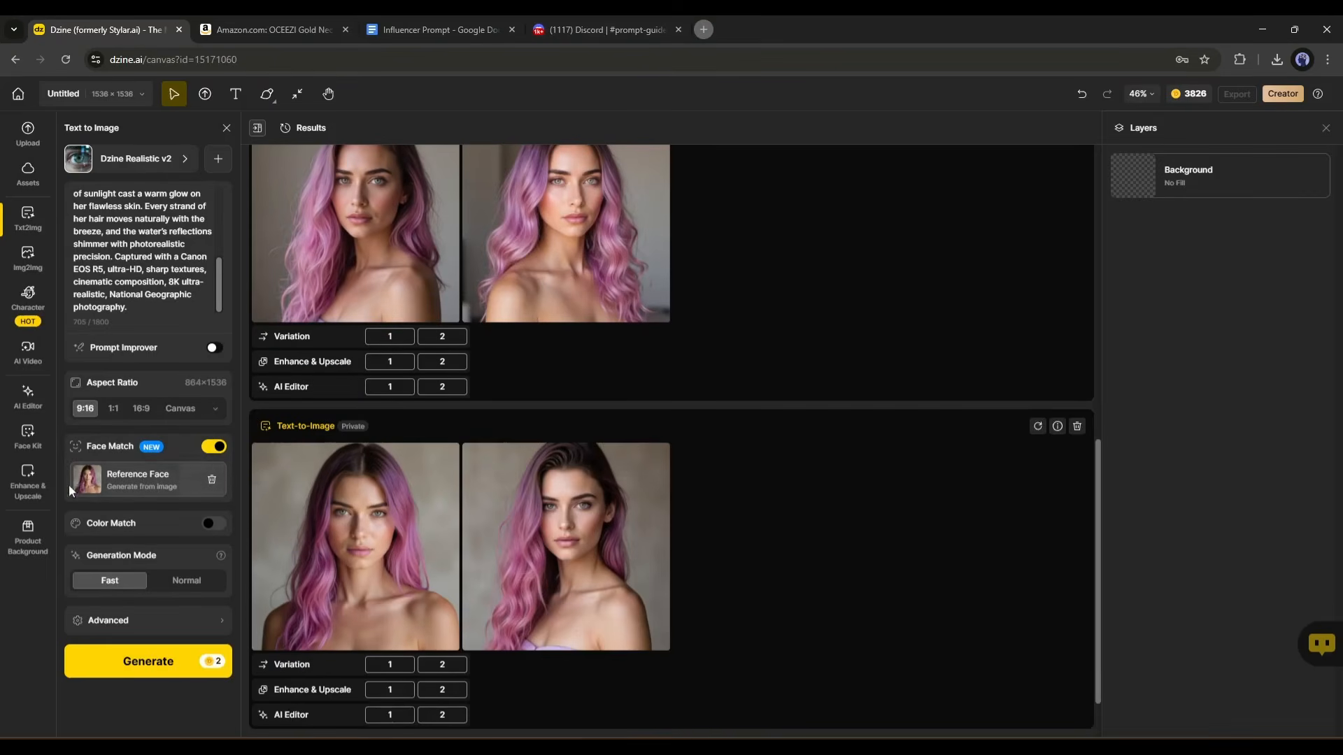
Leave Color Match off, set the generation mode to Normal, and generate the beach images.
click(214, 524)
click(213, 524)
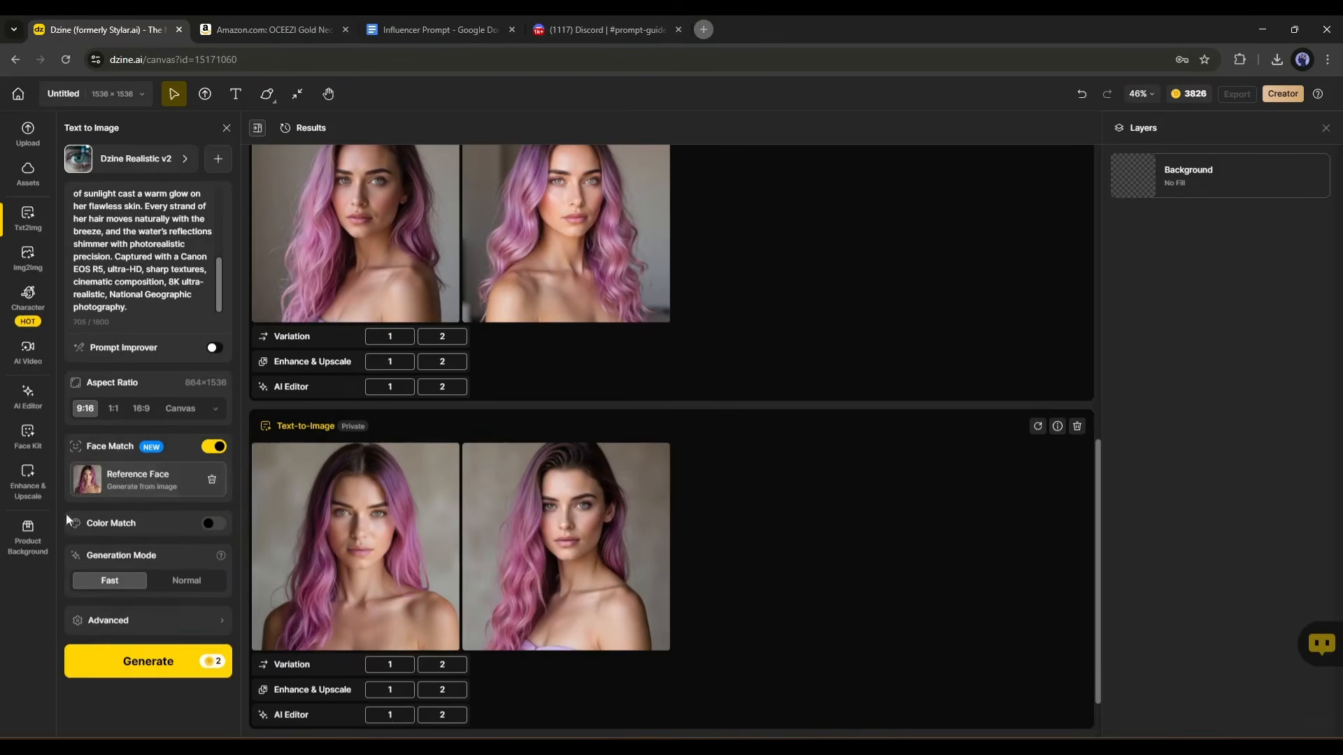
click(186, 581)
click(195, 623)
click(195, 622)
scroll(167, 287, up, 5)
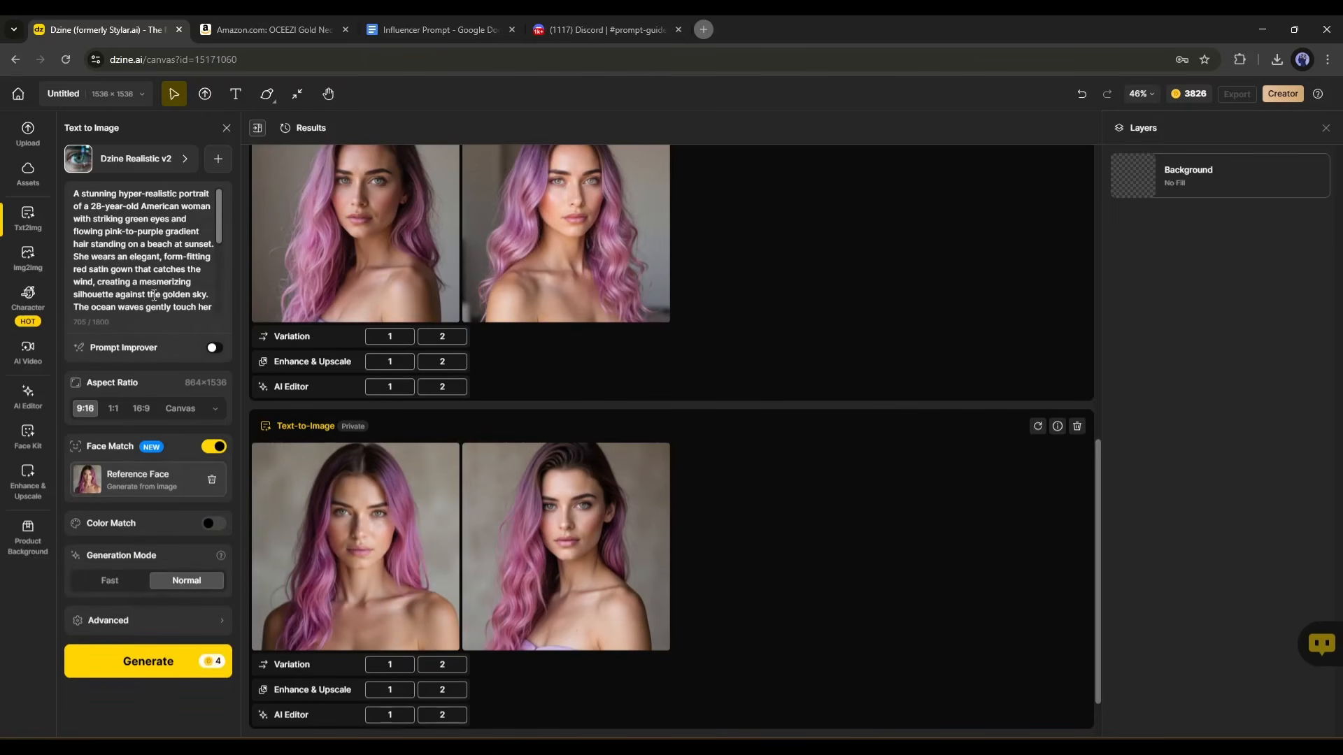
click(149, 661)
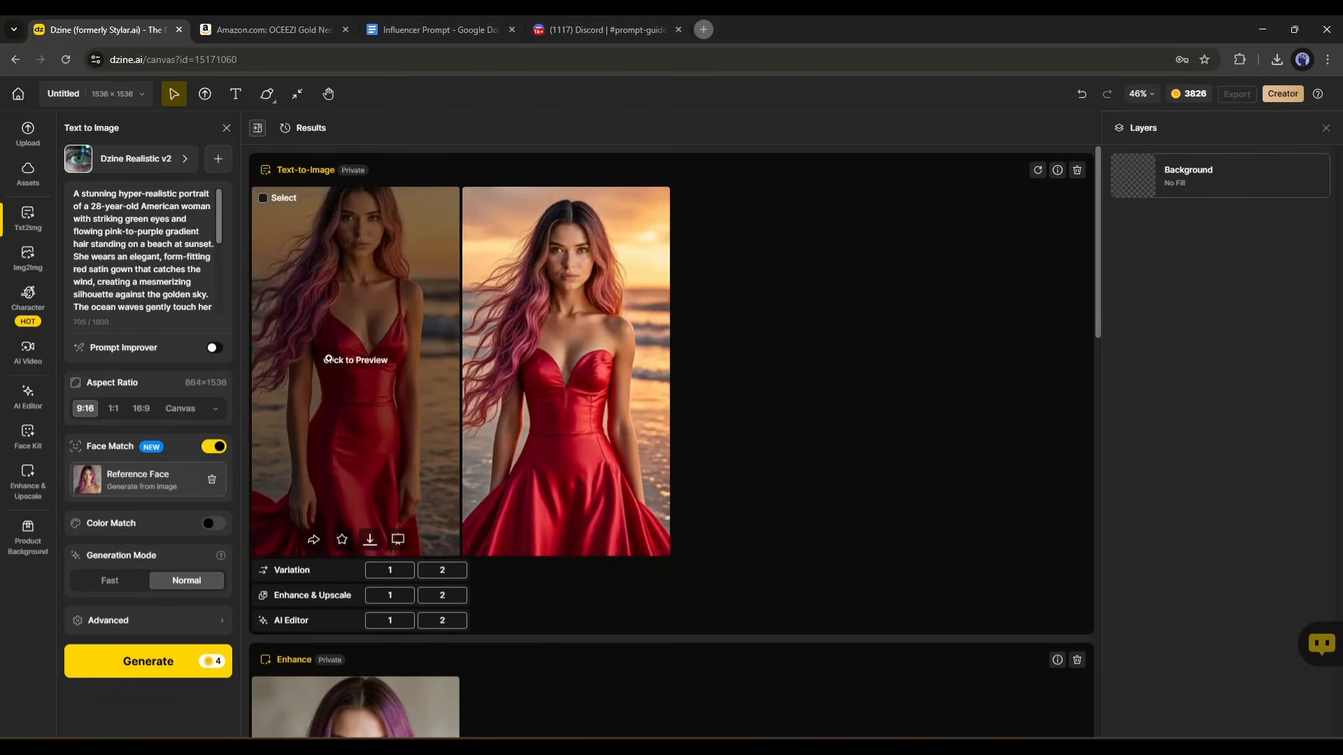
Preview both red-gown beach images at full size, compare their faces, and close the preview.
click(345, 361)
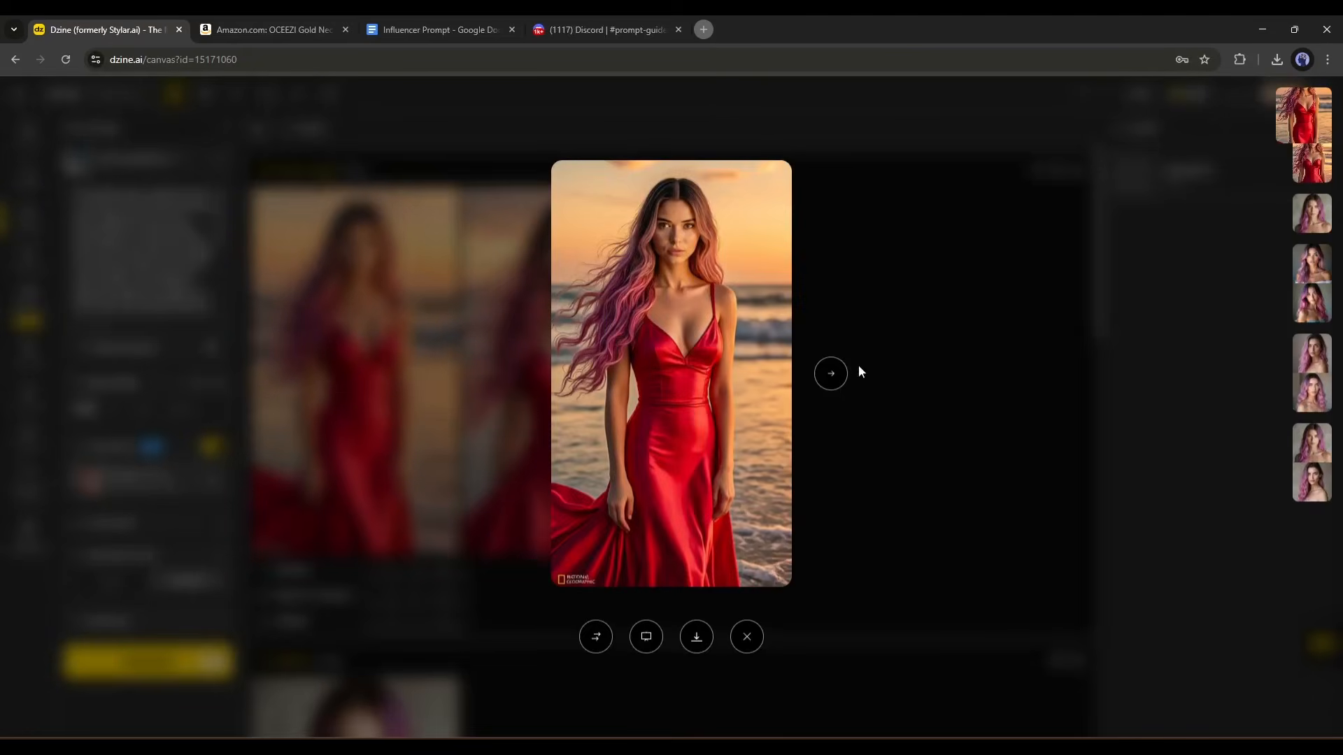
click(831, 376)
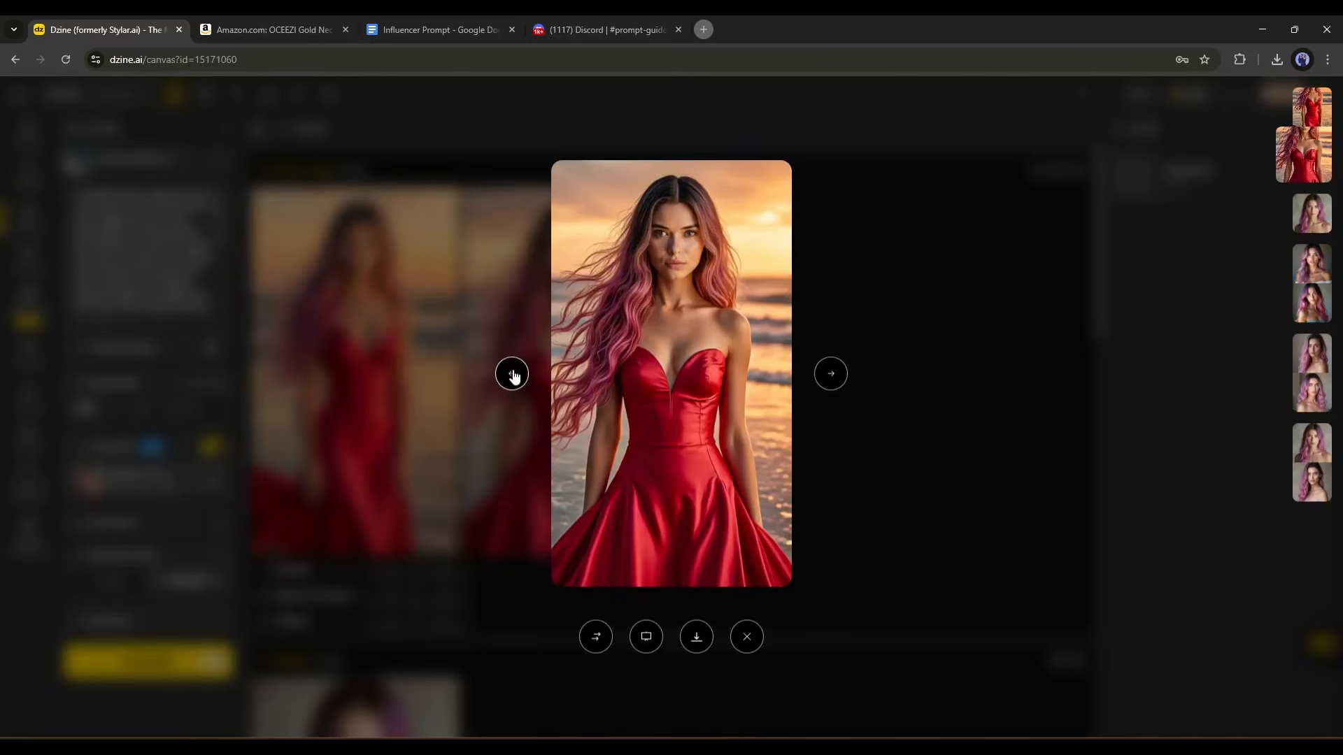
click(512, 375)
click(829, 374)
click(878, 350)
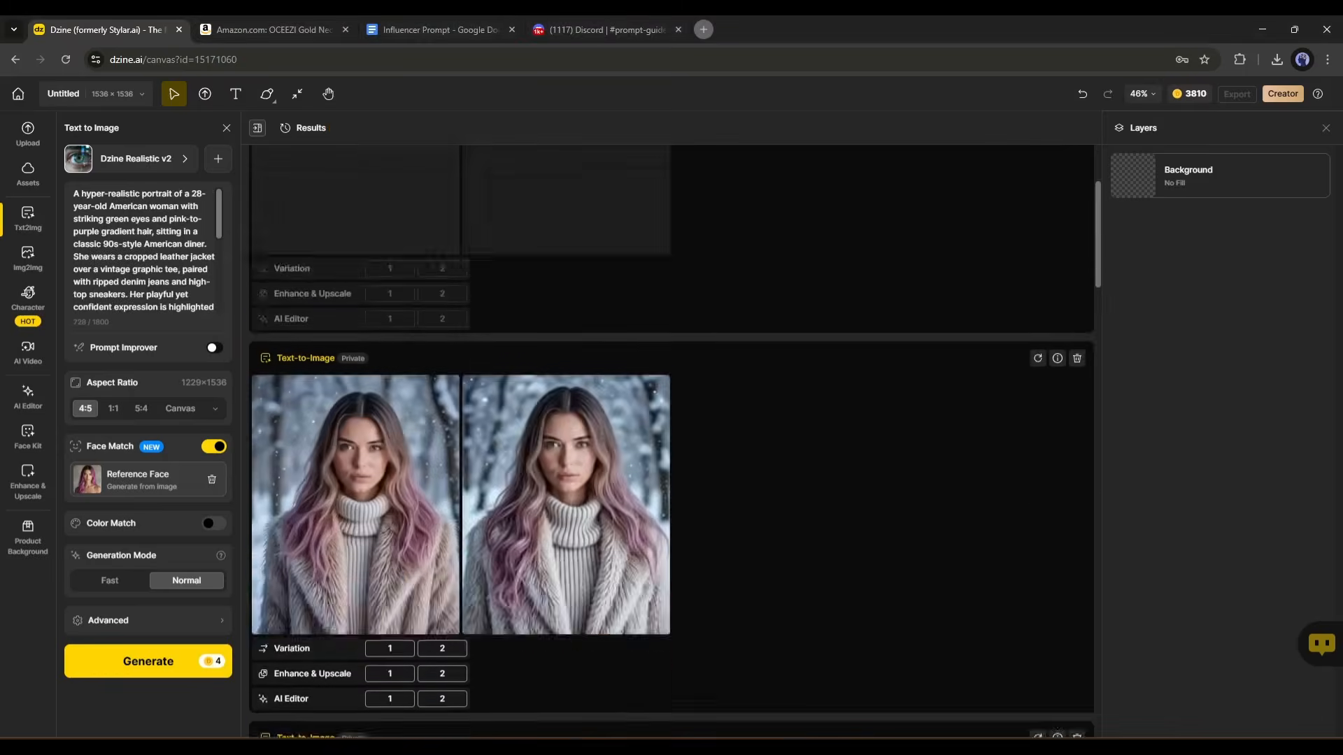
Preview both autumn forest images with the beige sweater at full size and close the preview.
scroll(584, 605, down, 12)
scroll(569, 469, up, 3)
click(569, 469)
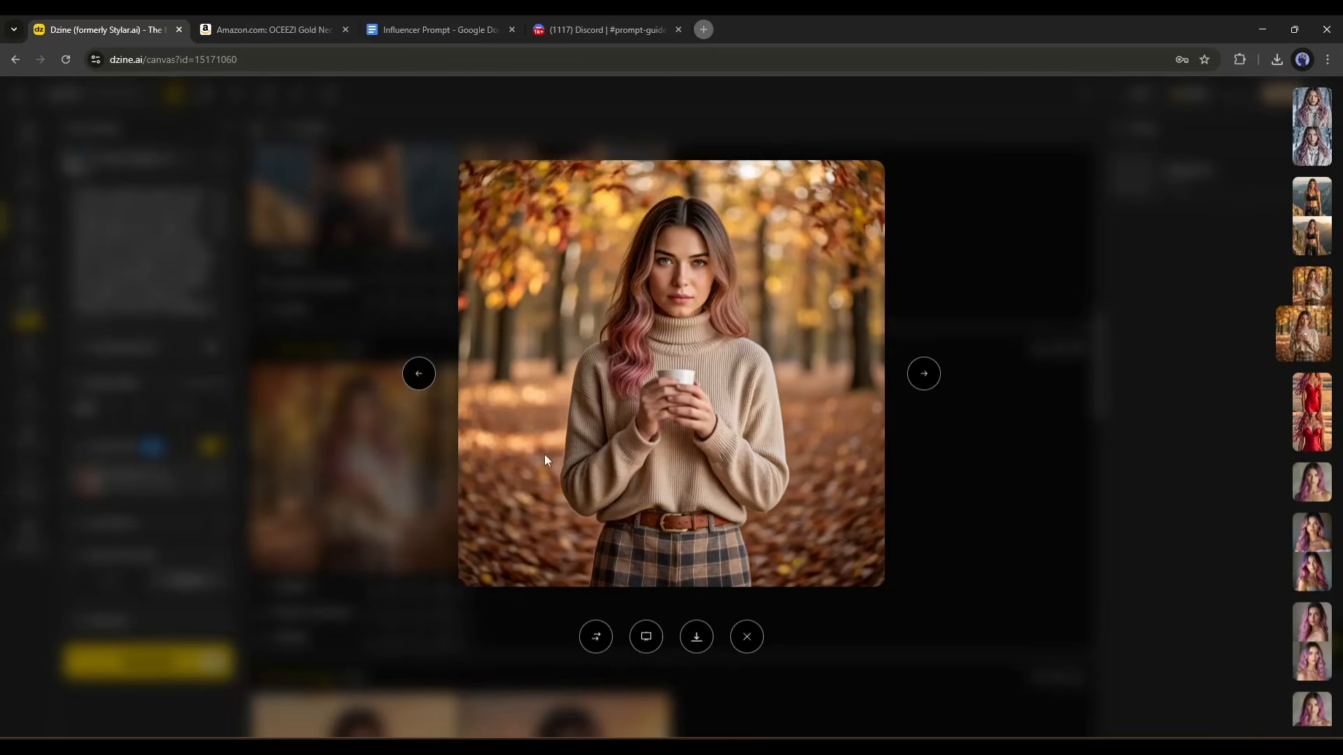
click(418, 374)
click(923, 373)
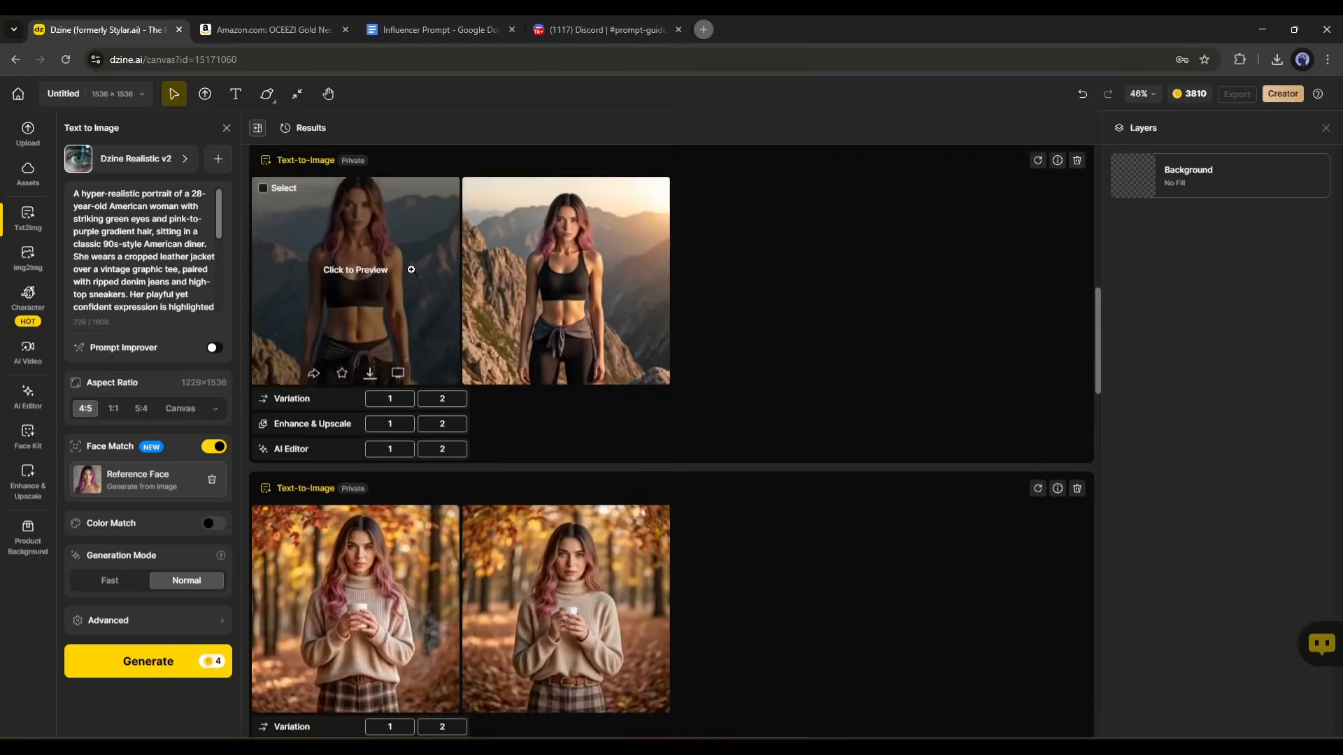
Preview and compare the two mountain images with the black sports outfit at full size.
click(623, 269)
click(923, 373)
click(418, 374)
click(1013, 438)
Preview both snowy winter images with the fur coat, close the preview, and return to the newest results.
click(571, 338)
click(460, 372)
click(879, 374)
click(937, 383)
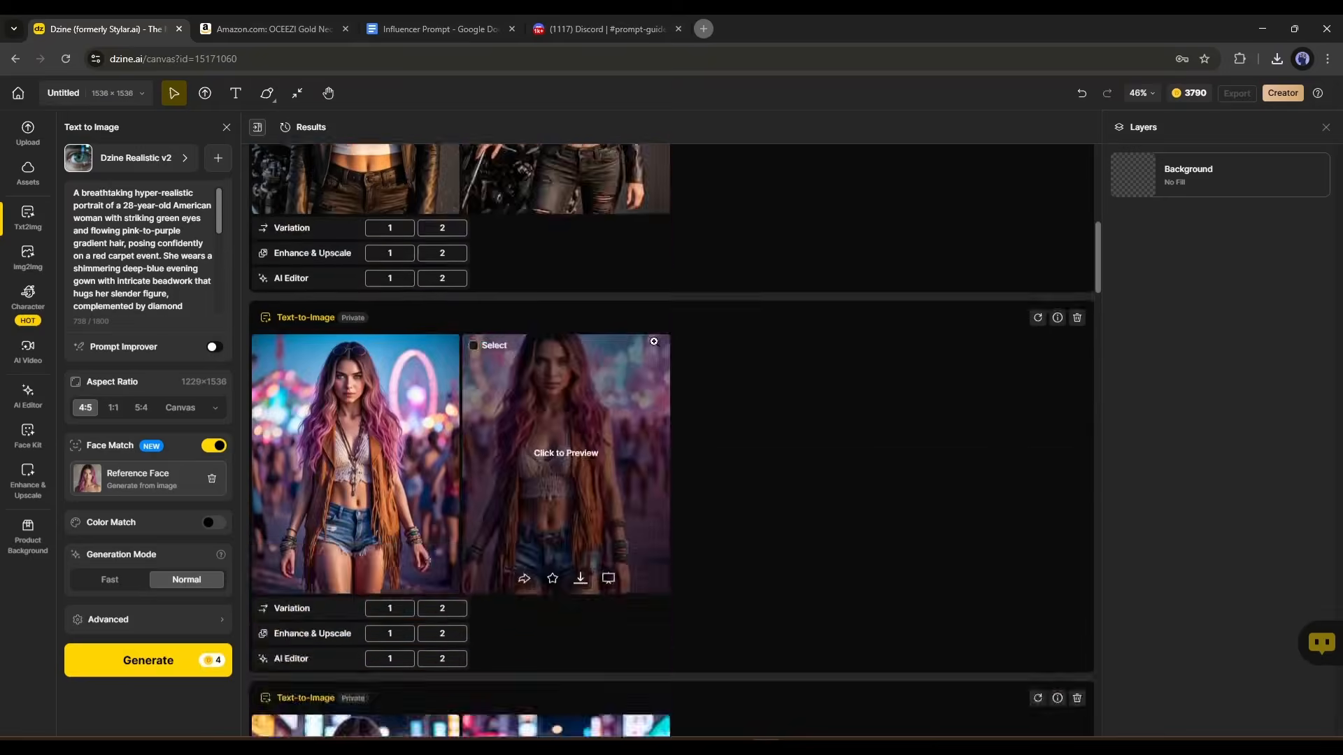
scroll(653, 342, up, 9)
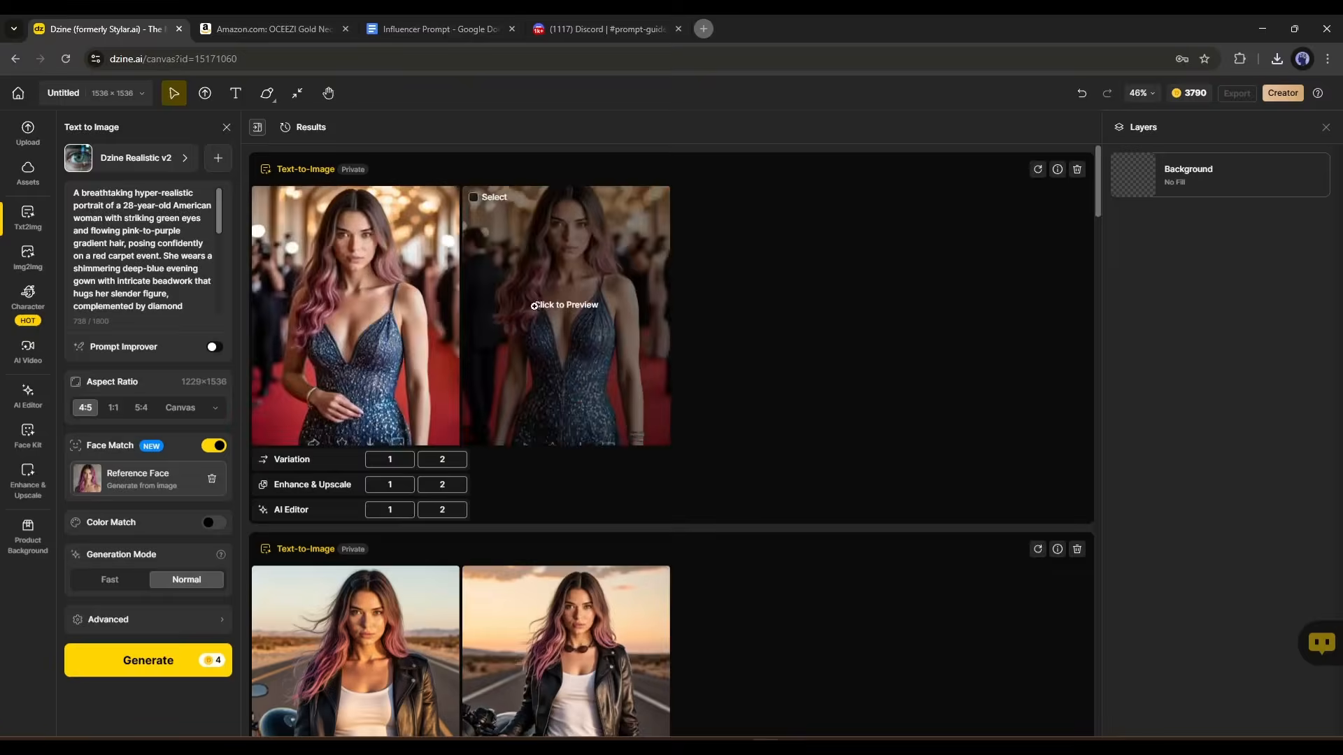
Open the Character tools, look at Consistent Character and Character Sheet, and return to the tool list.
click(28, 301)
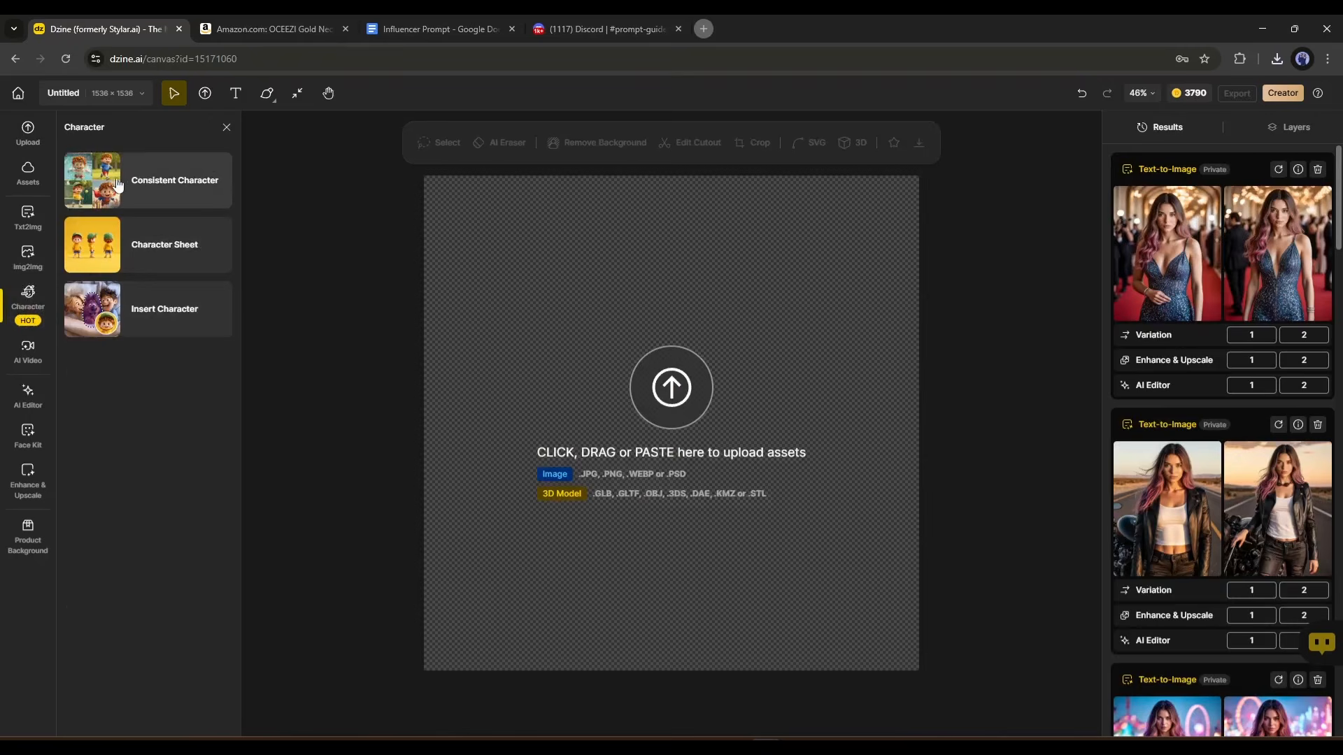
click(117, 184)
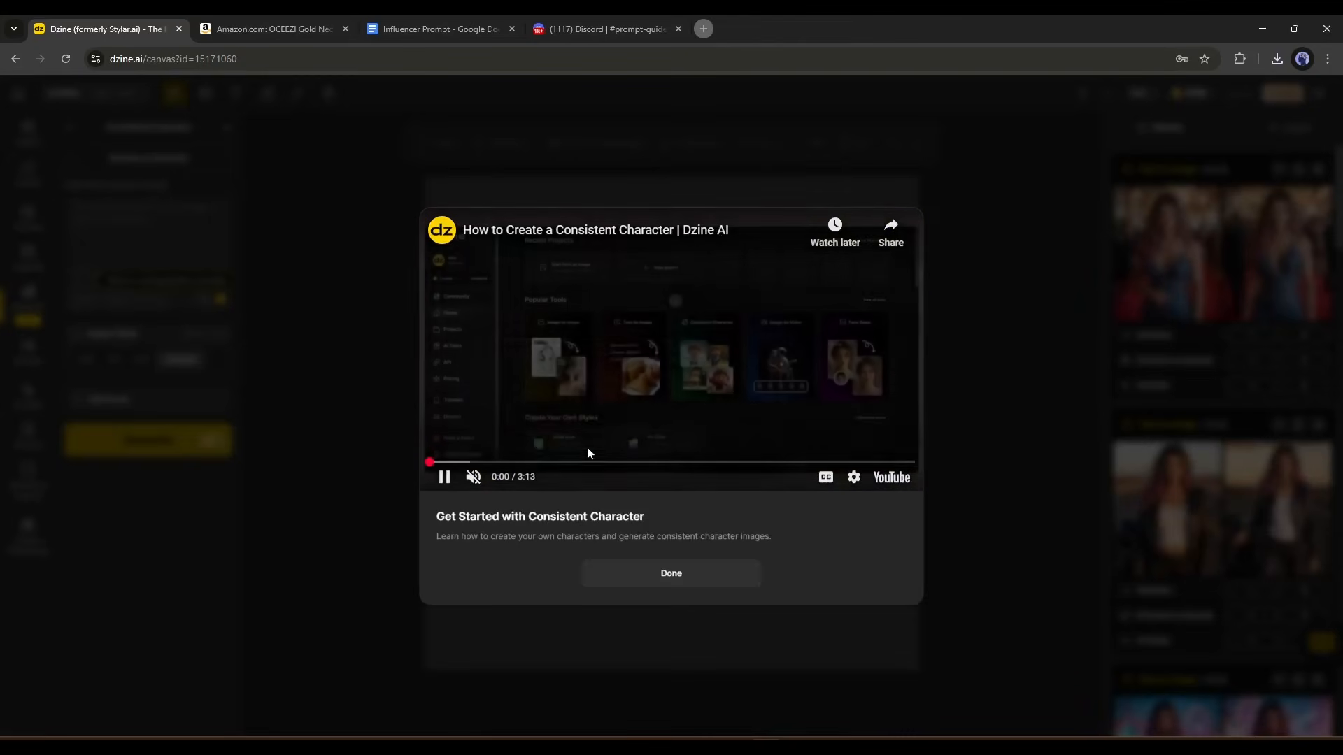
click(462, 463)
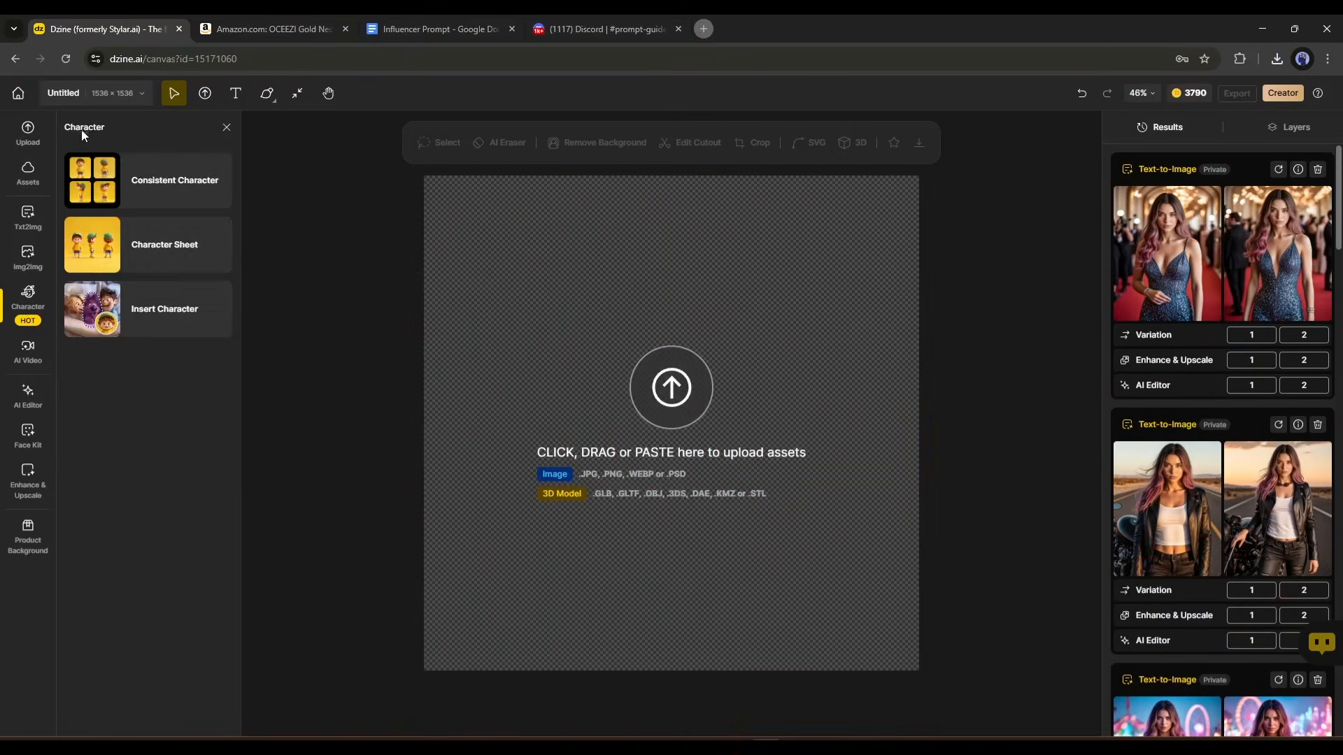
click(133, 243)
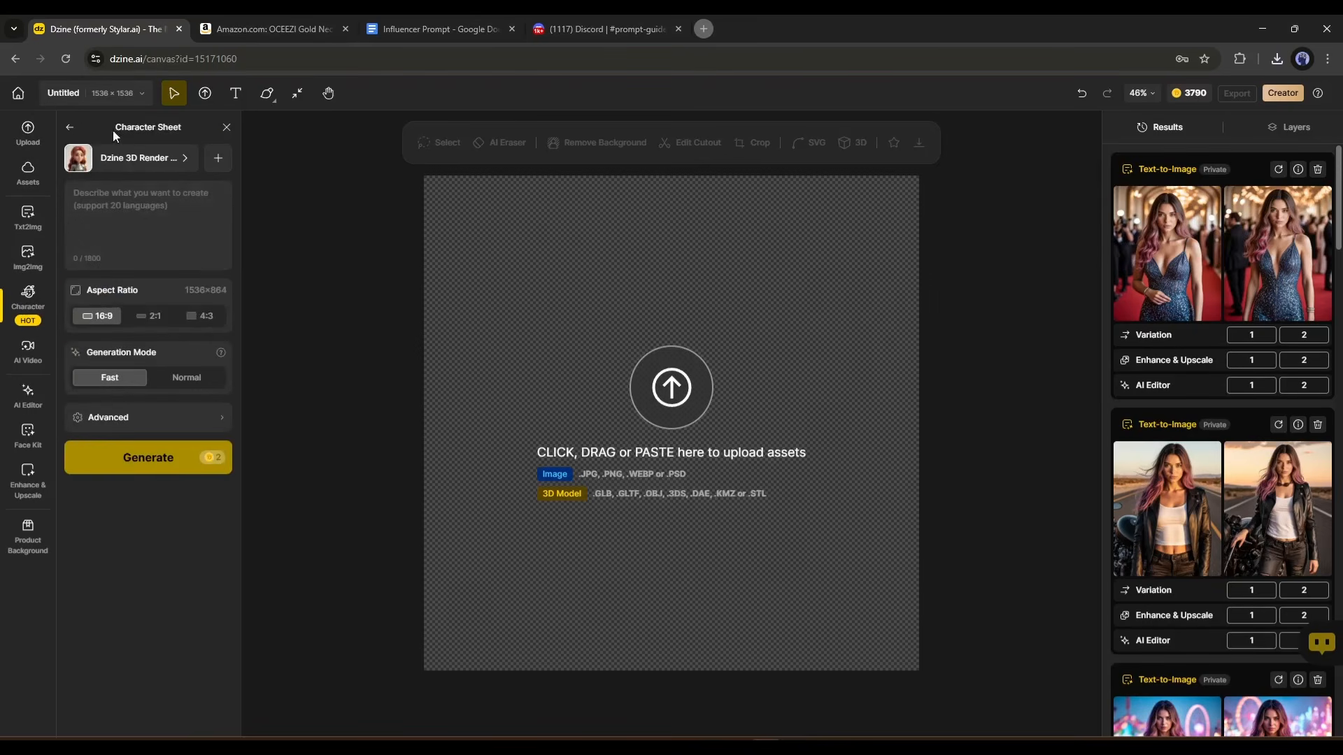
click(66, 126)
click(68, 128)
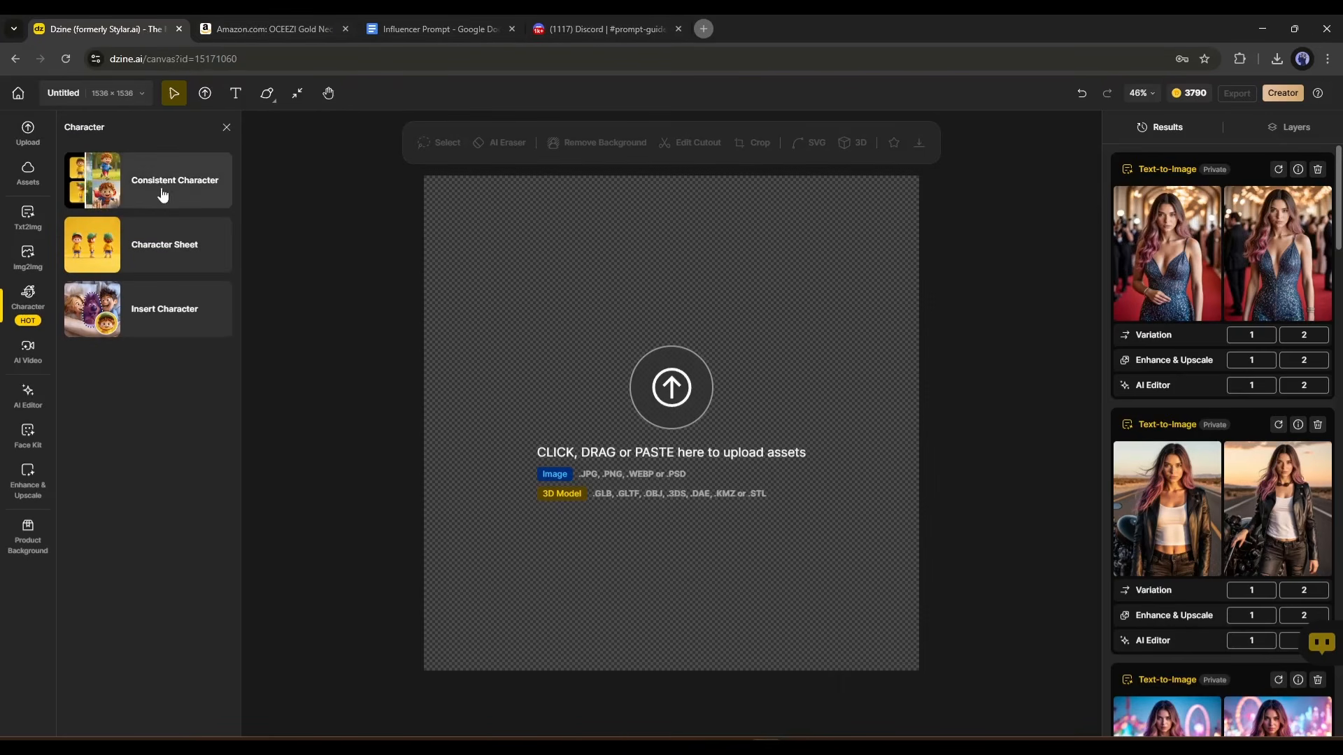
Start a new character in the Consistent Character library and enter the character's name.
click(119, 182)
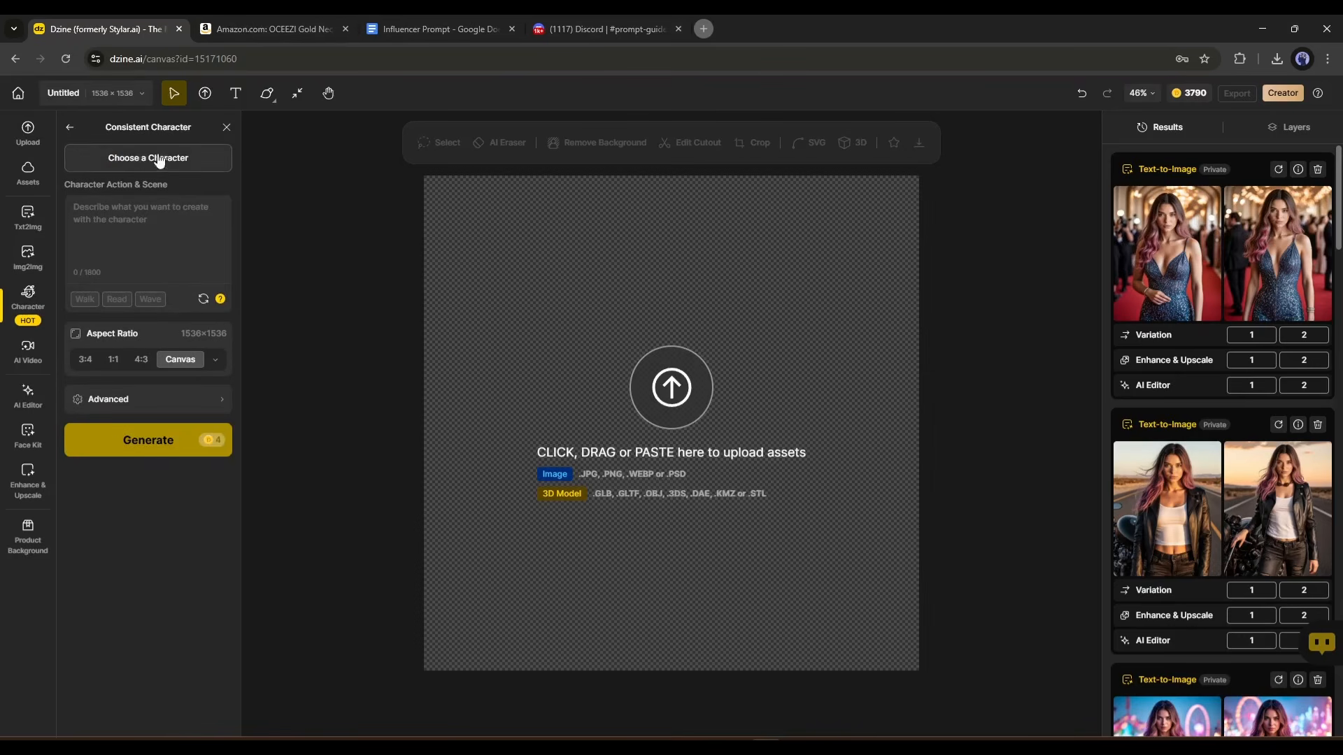
click(128, 159)
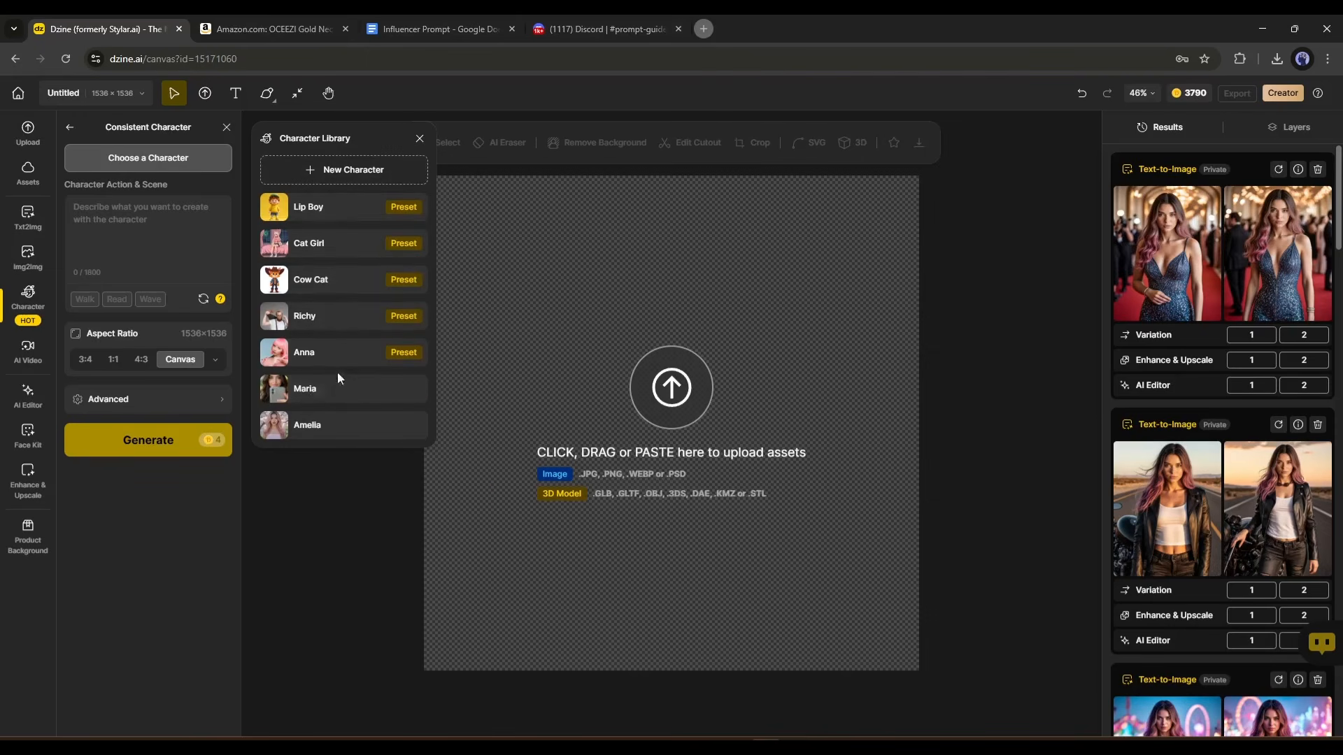
click(314, 171)
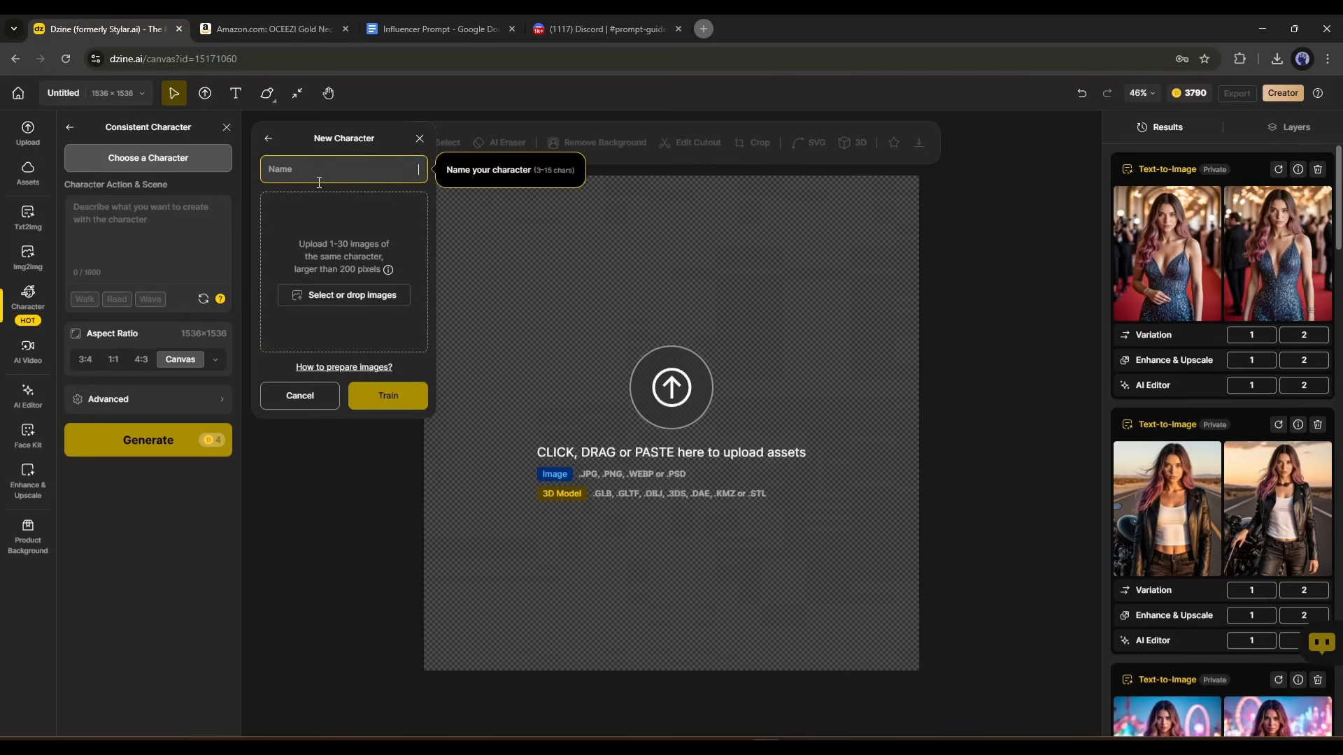
text(Liza)
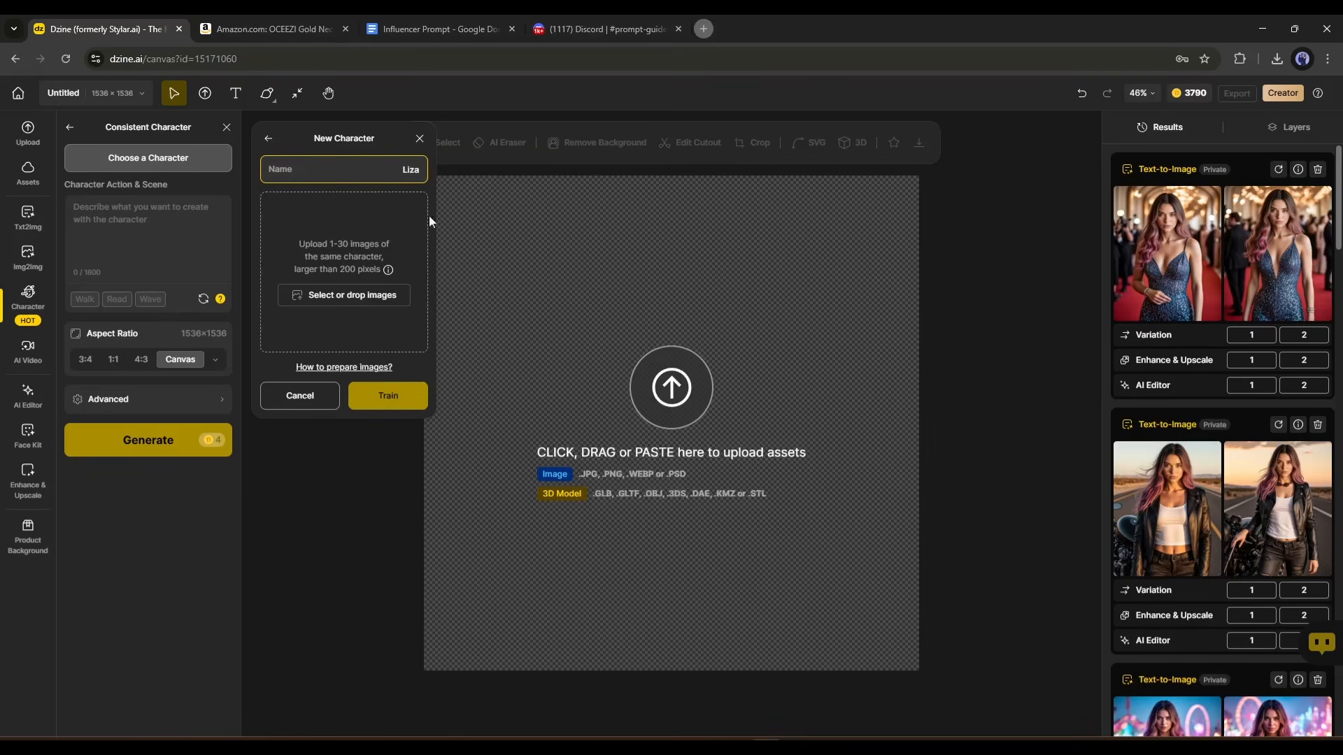
Upload the eleven downloaded influencer images, including Untitled (2).png to Untitled (9).png, and train the new character.
click(336, 294)
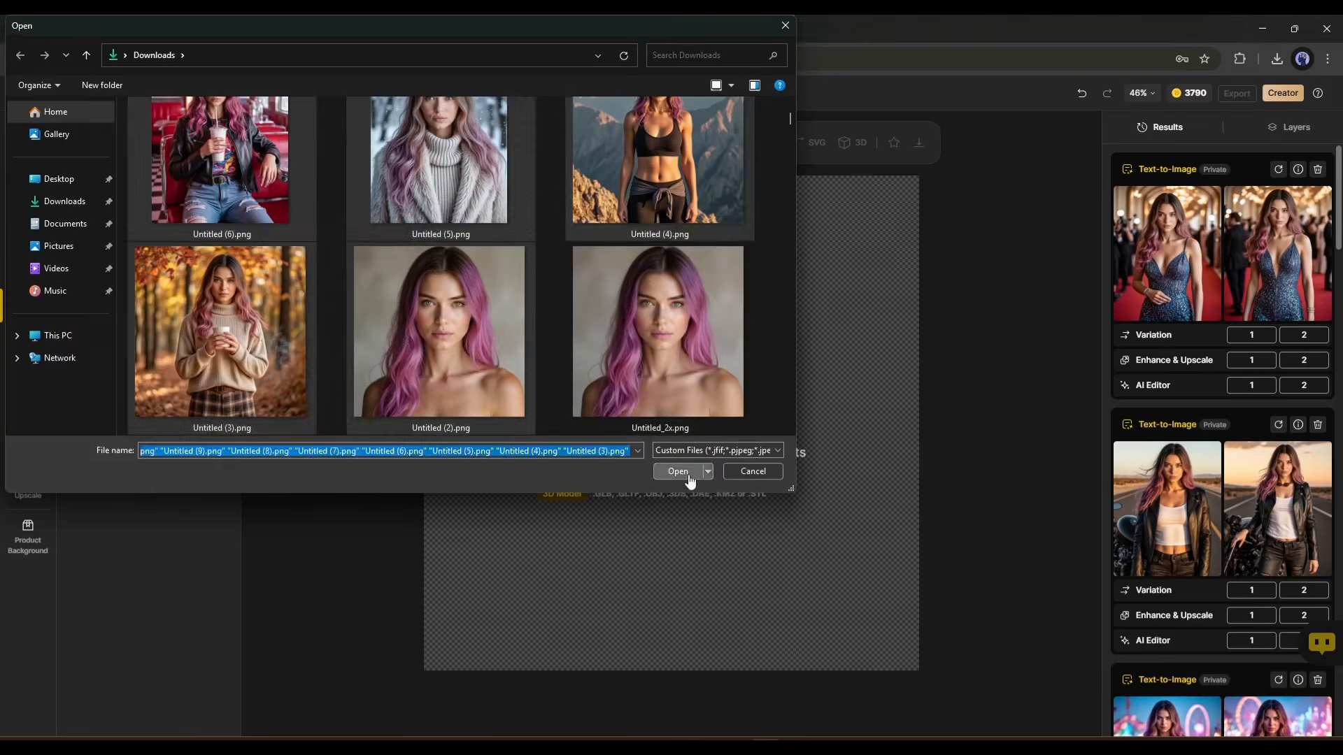
click(687, 473)
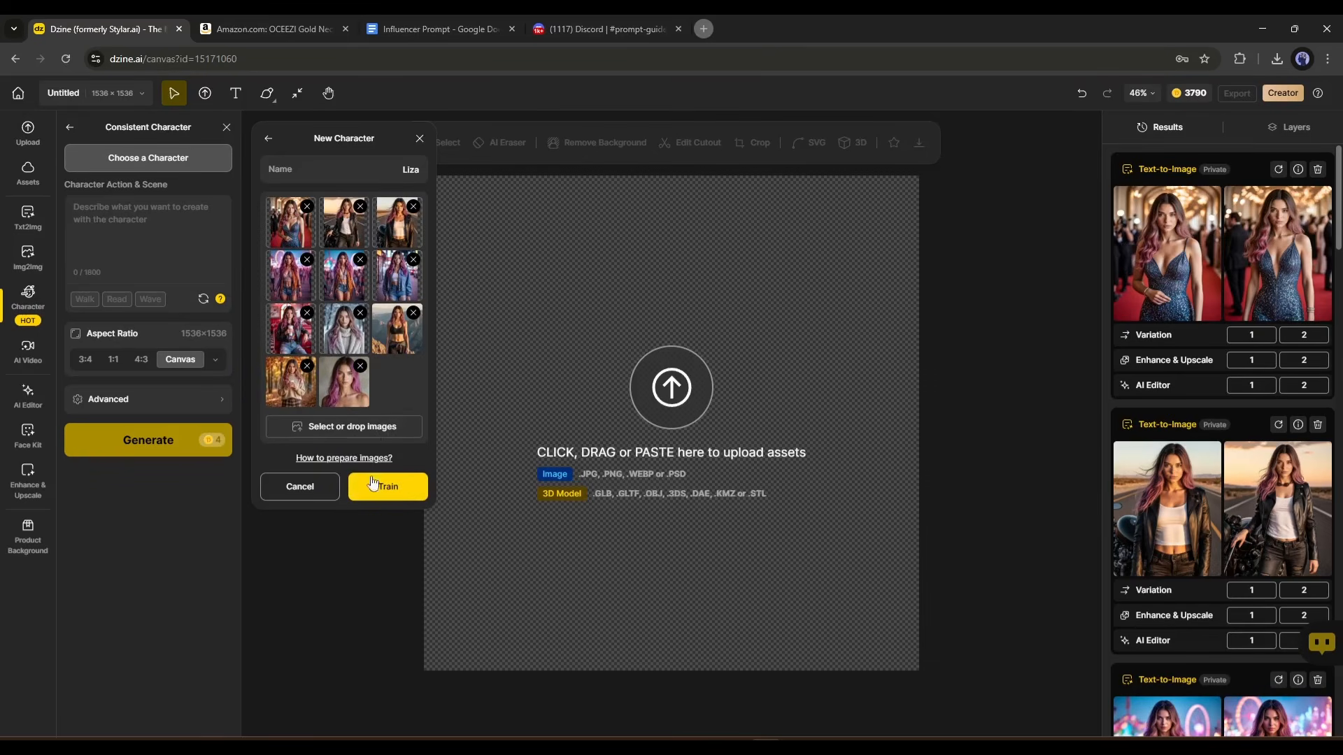
click(393, 488)
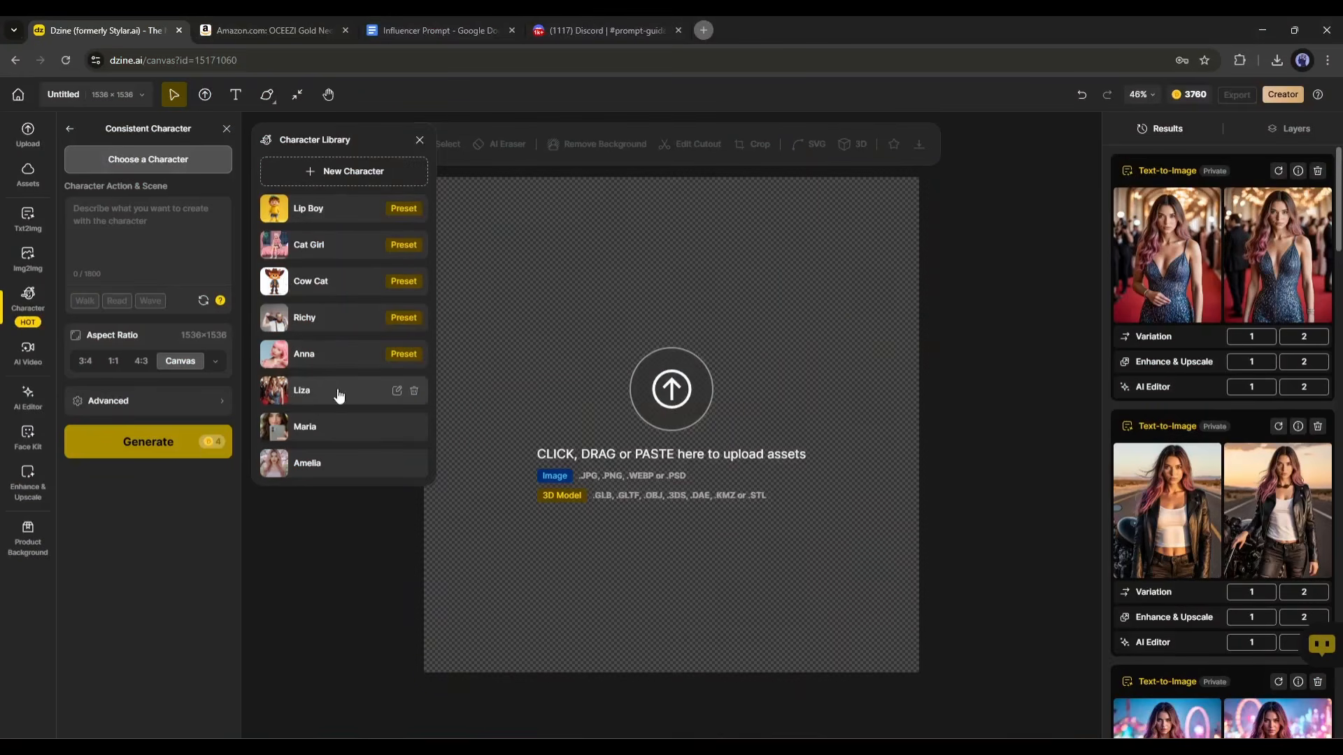
Generate images of the trained pink-and-purple-haired character with the Sit preset scene by a rainy window at the Instagram 4:5 ratio.
click(302, 390)
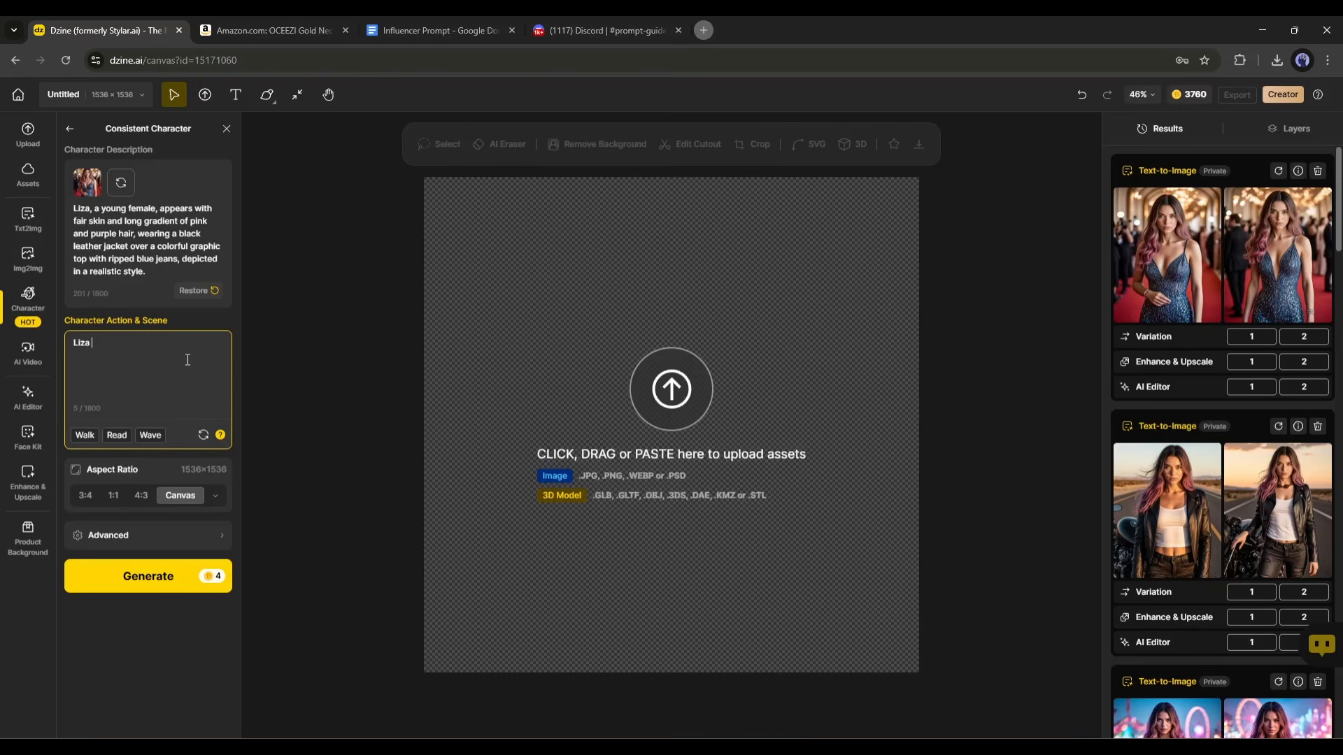
click(86, 435)
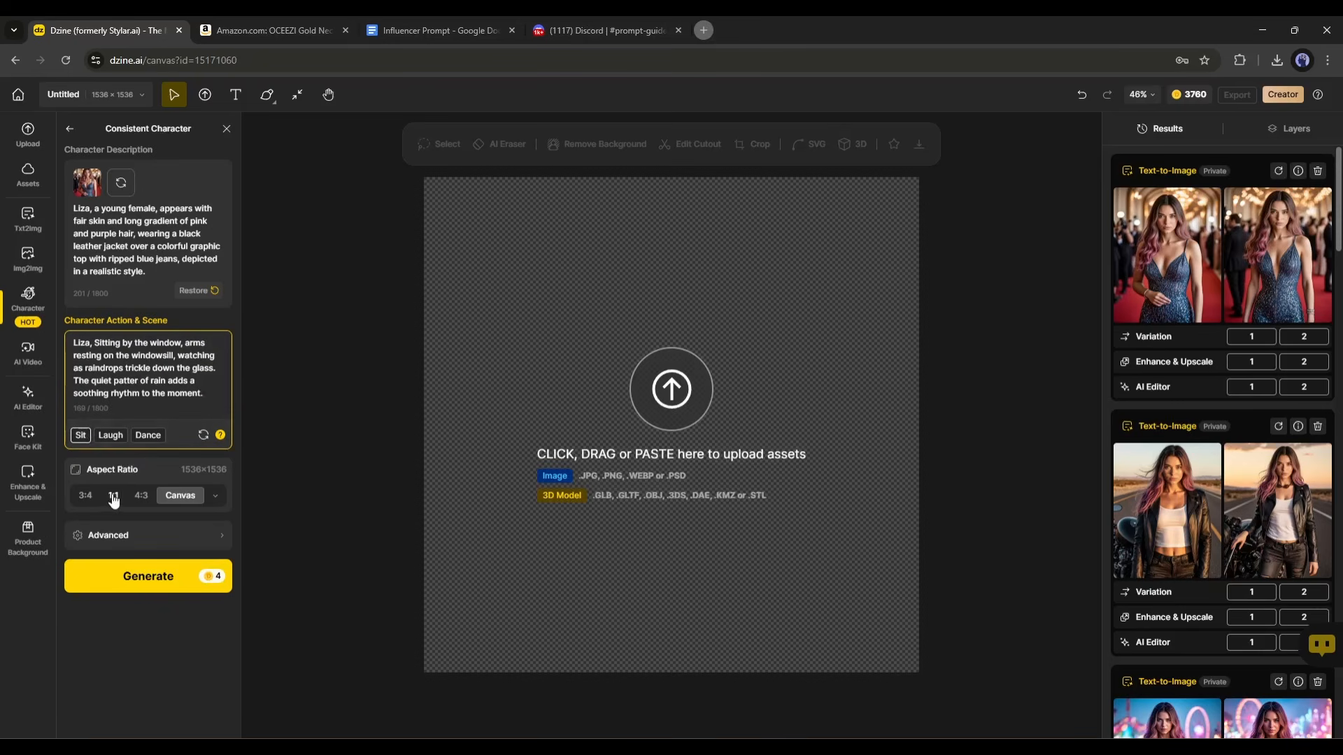
click(215, 496)
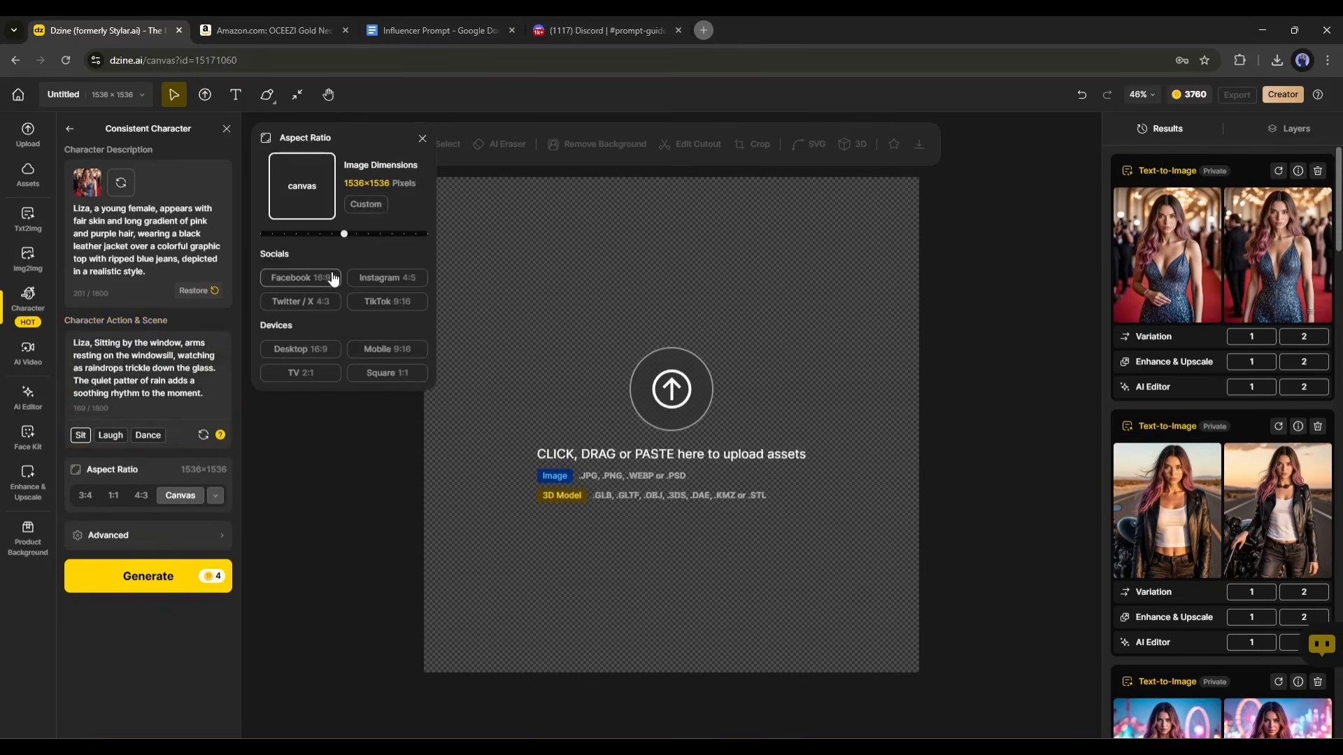
click(375, 288)
click(145, 545)
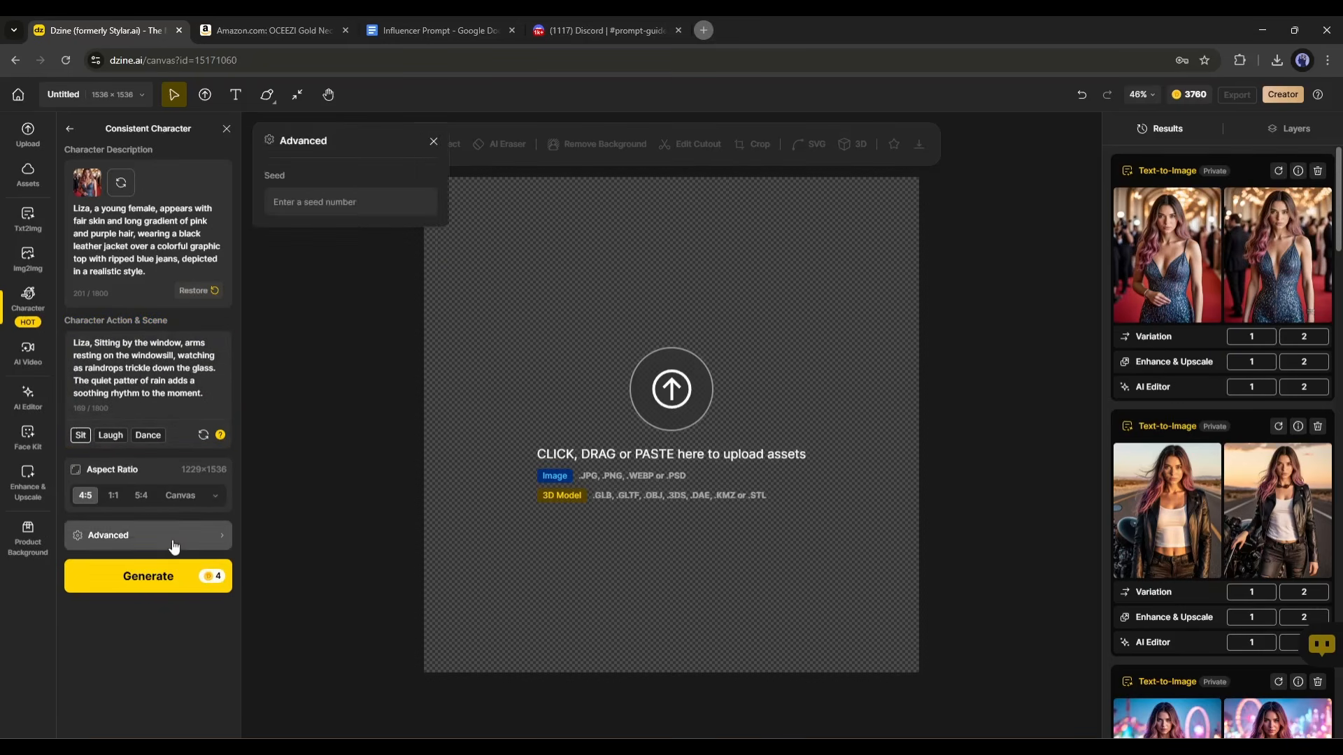
click(138, 581)
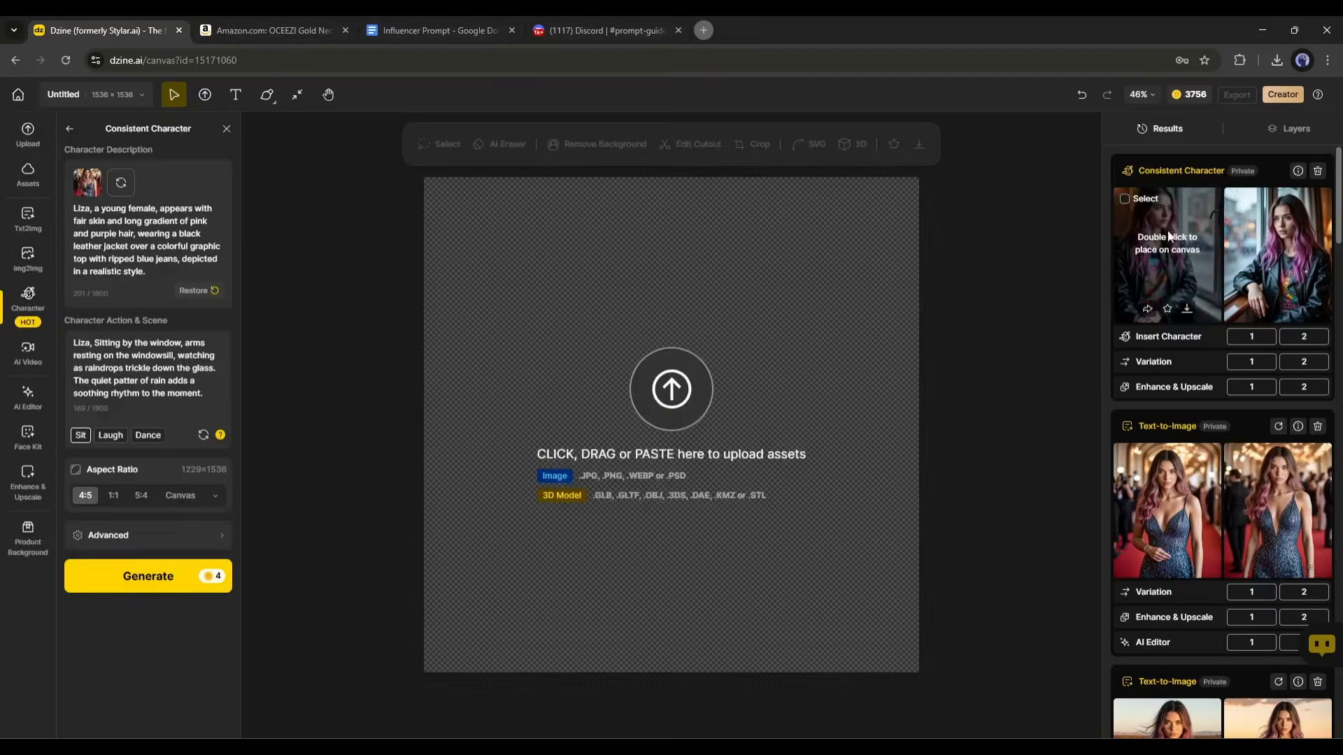
Preview both rainy-window images, compare them, and close the preview.
click(1166, 255)
click(880, 374)
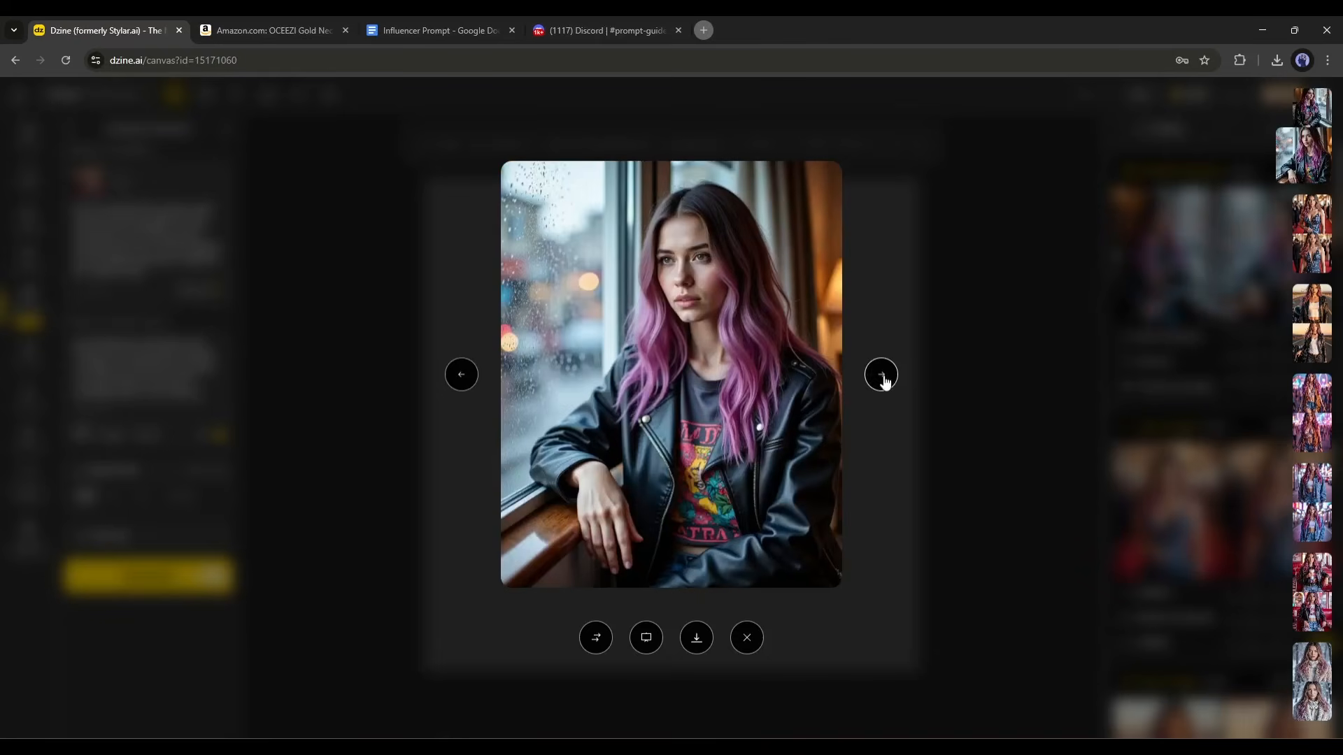
click(456, 379)
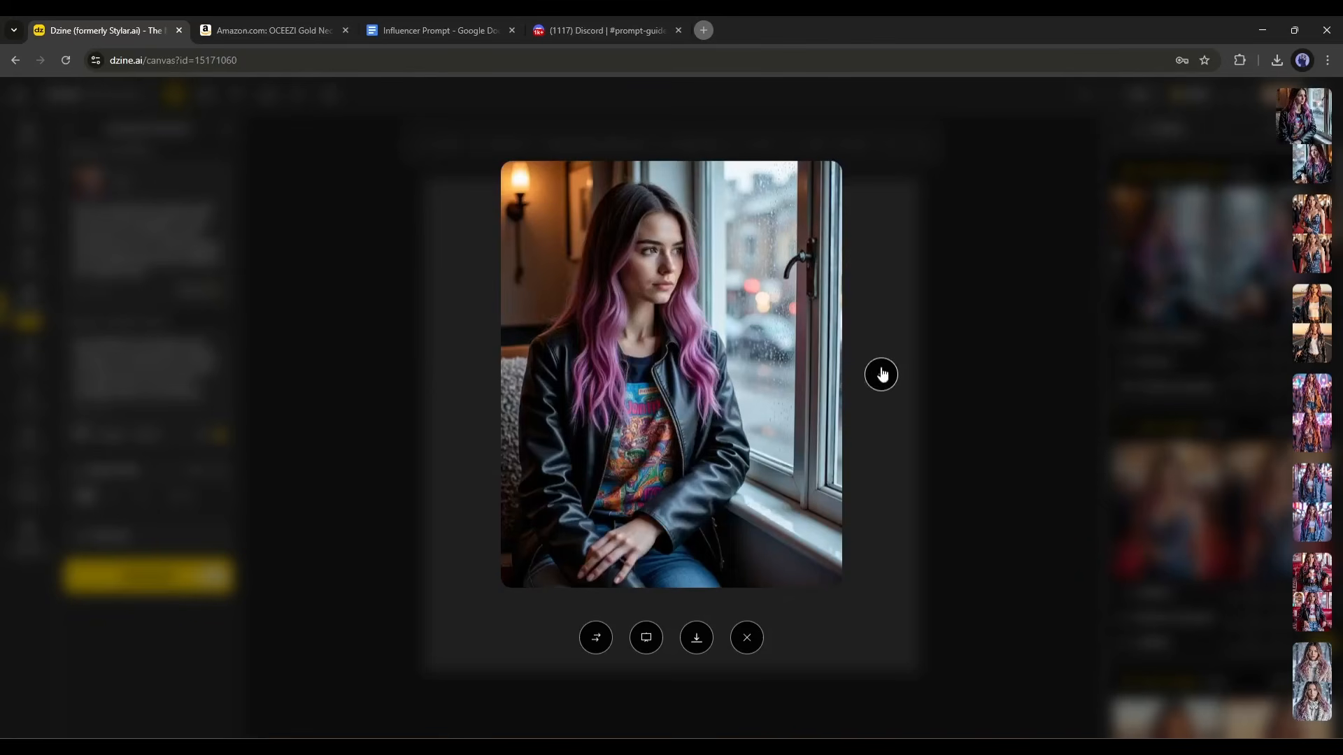
click(880, 374)
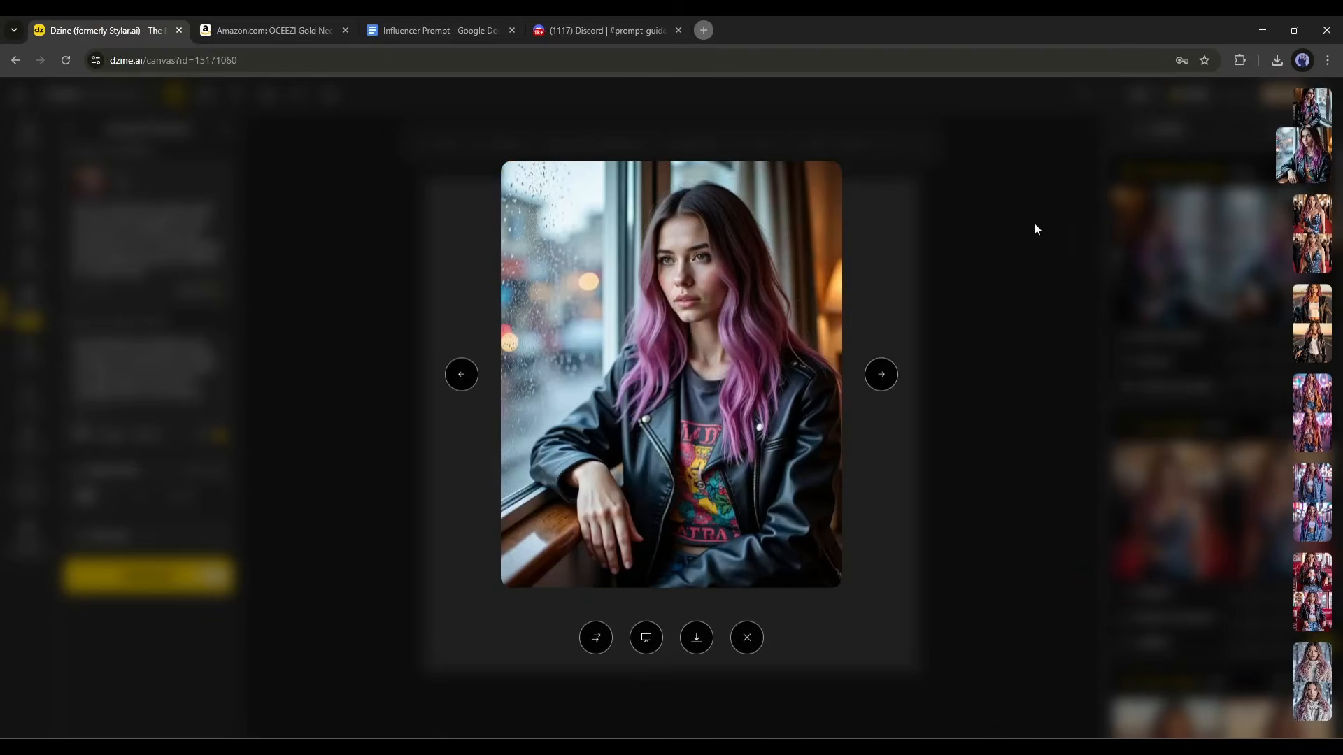
click(1035, 228)
Replace the scene description after the character's name with "walking in busy street" and generate new images.
drag(93, 342, 208, 400)
text(walking in busy stree)
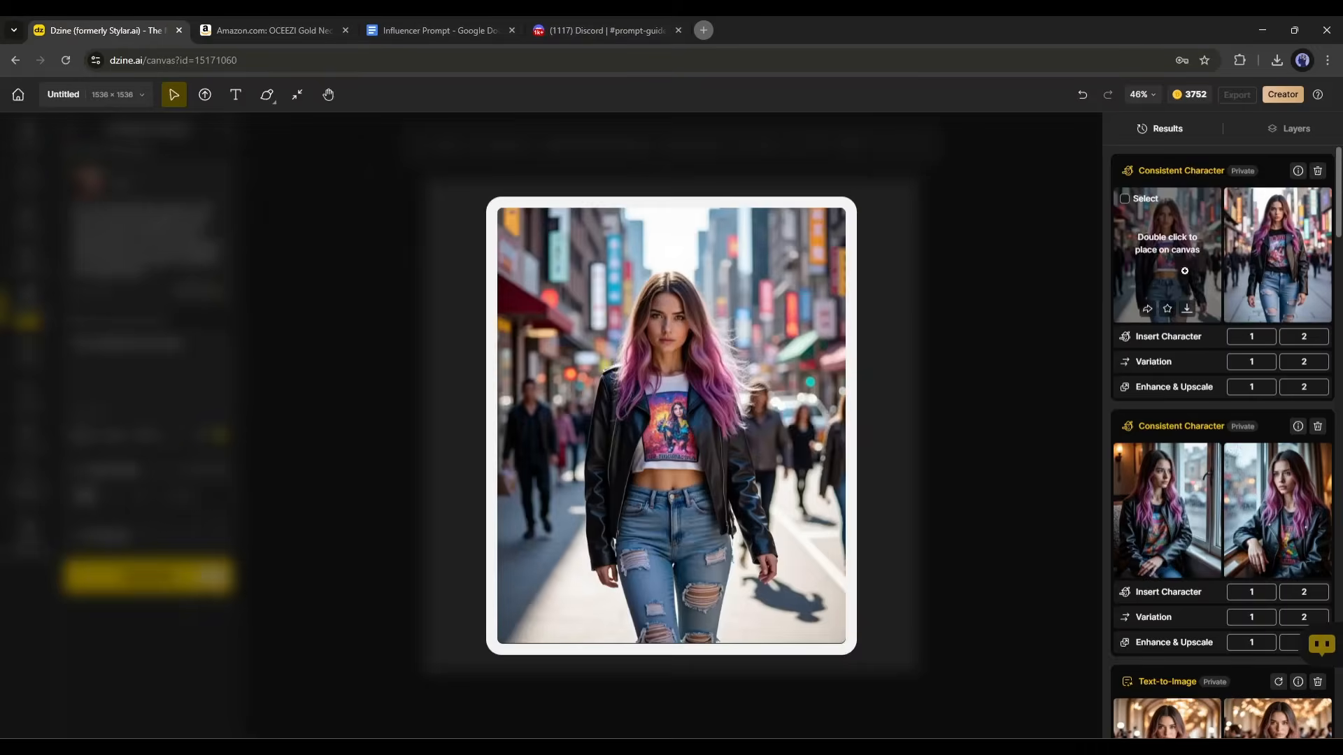
mouse_move(1167, 263)
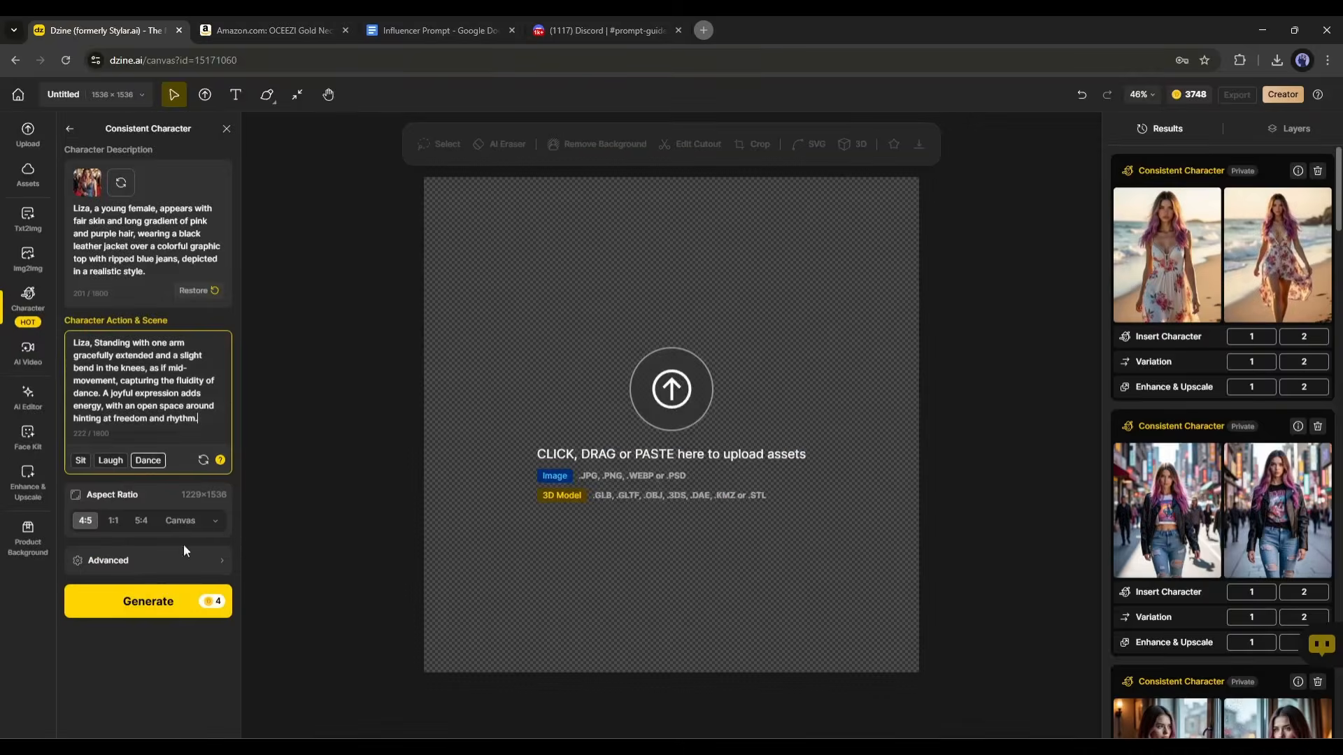
Generate the character with the Dance preset scene at 4:5, and again at the Mobile 9:16 ratio.
click(144, 601)
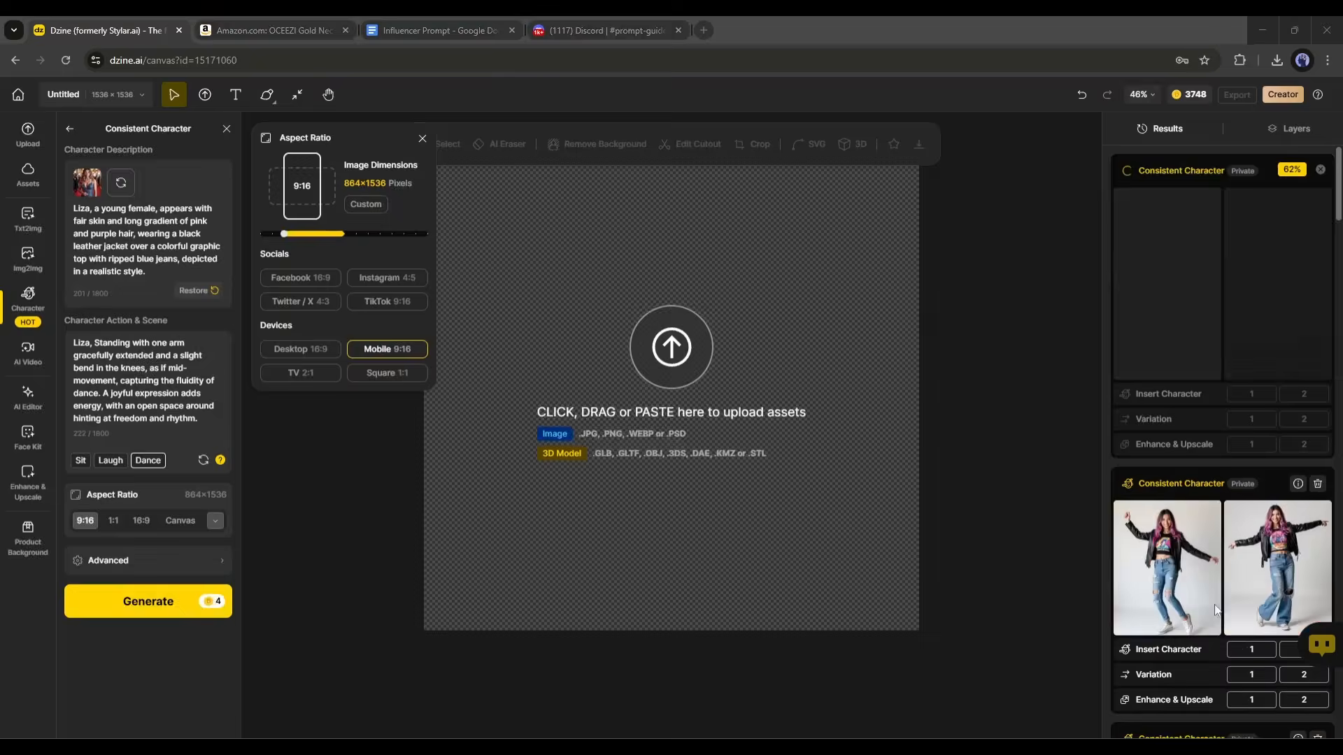
mouse_move(1244, 572)
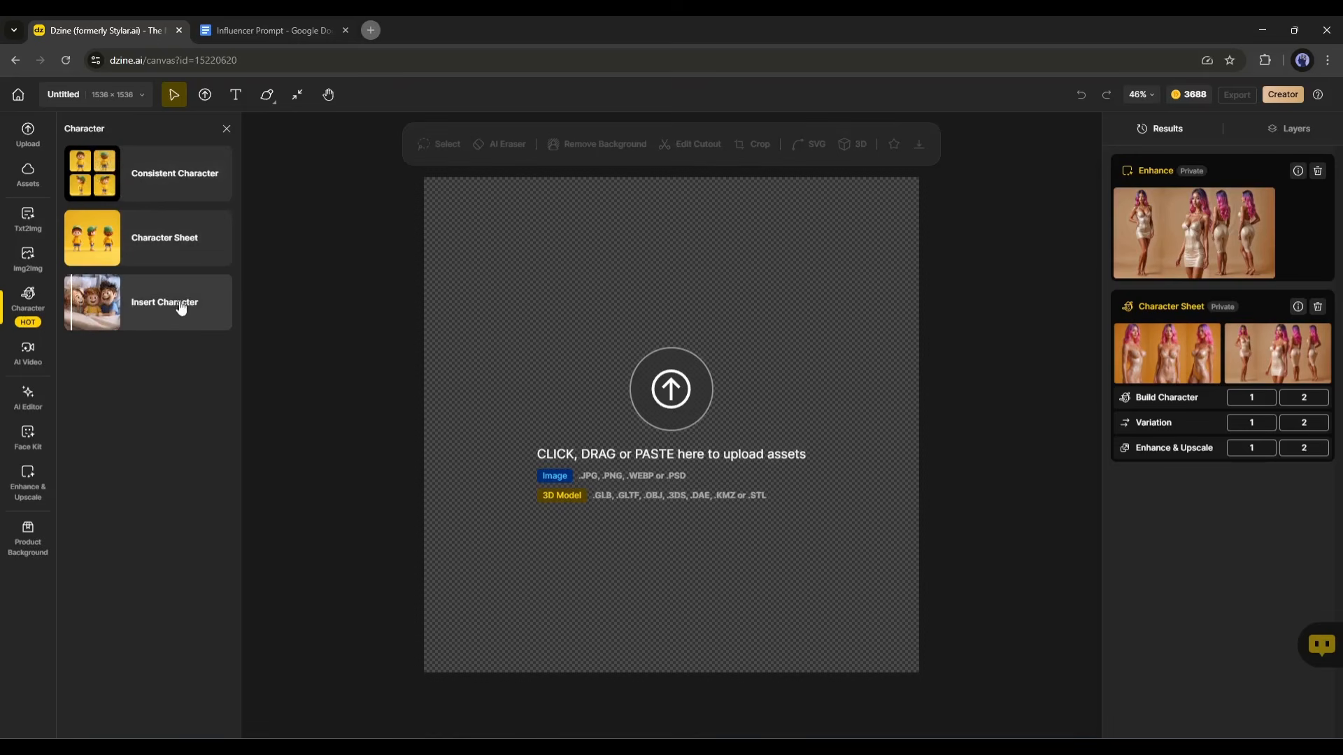
Open the Insert Character tool and dismiss its introductory guide.
click(180, 304)
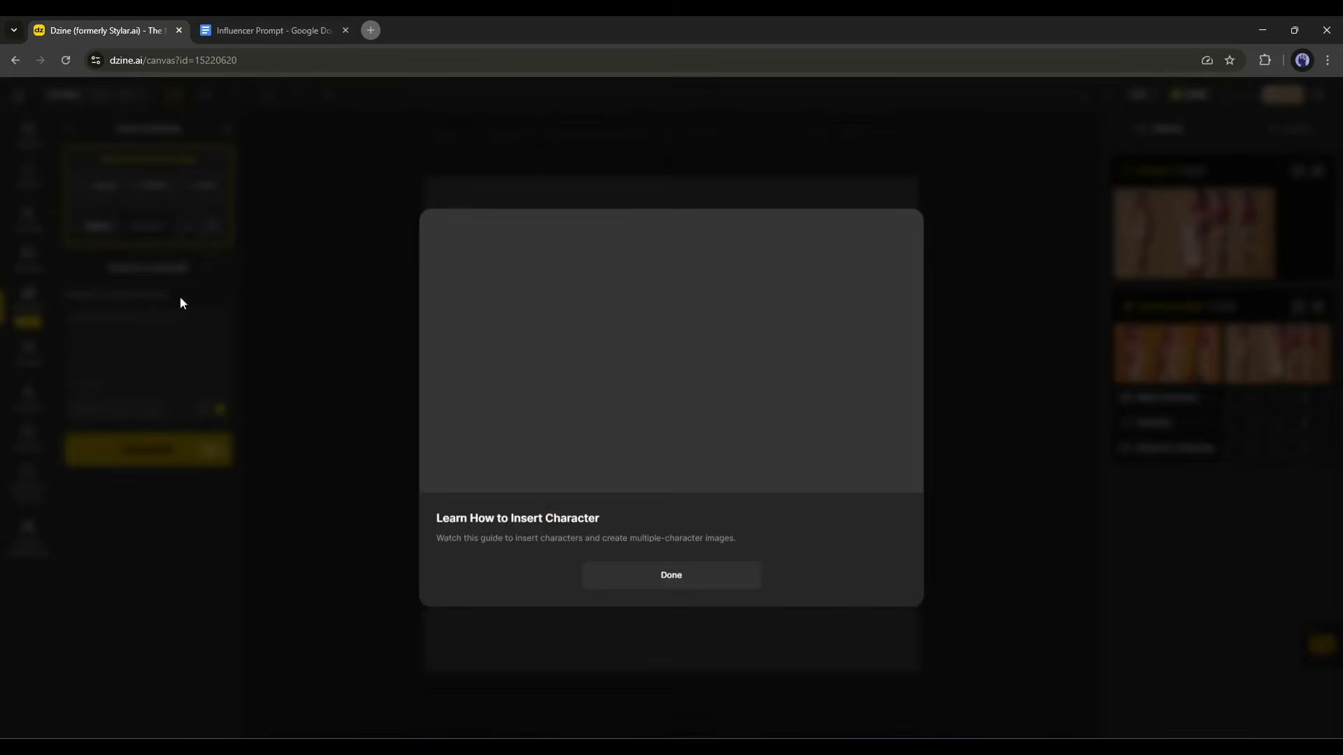
click(179, 296)
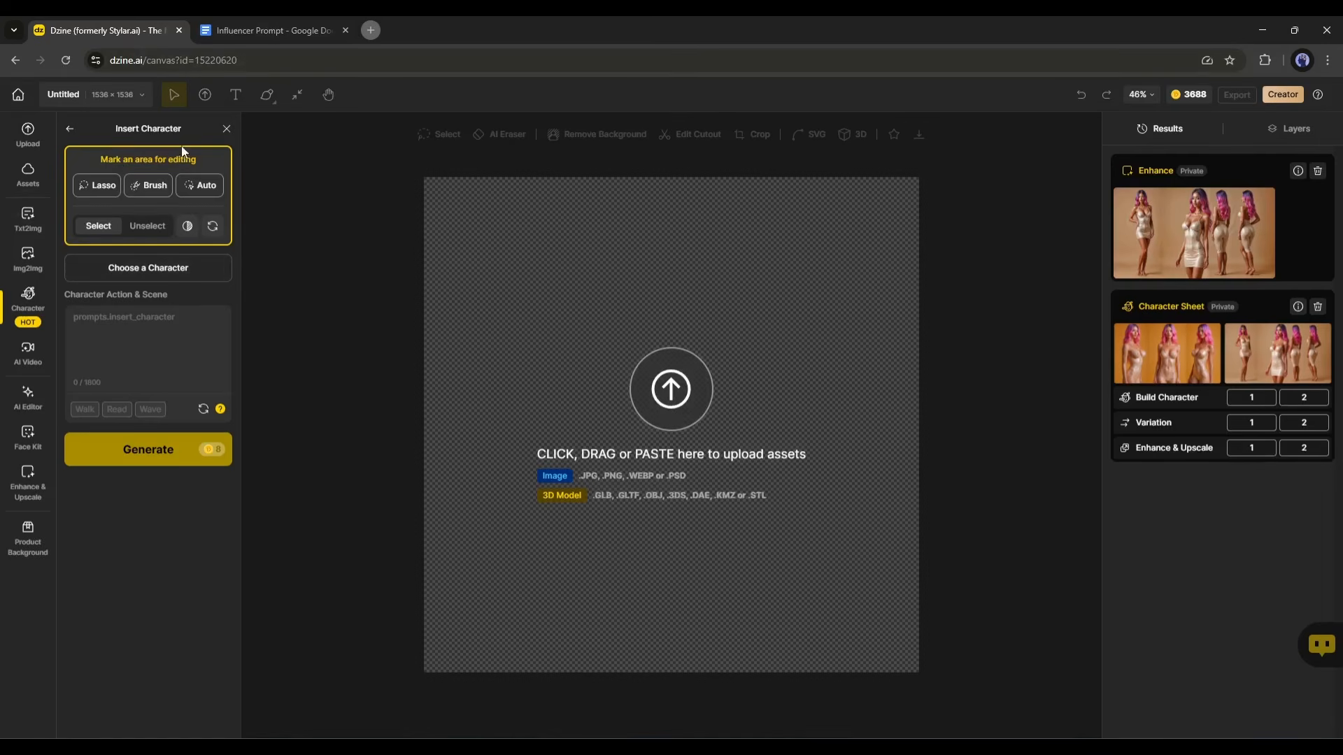